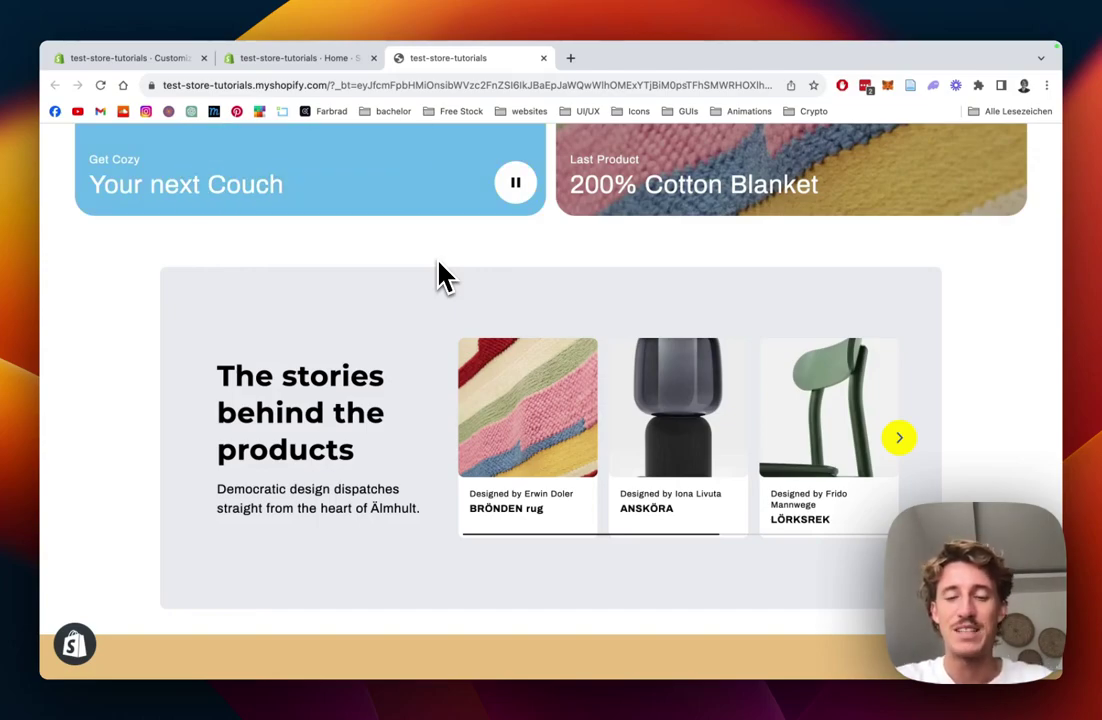
Scroll the storefront to 'The stories behind the products' slider and advance it two cards.
scroll(444, 276, "down", 1)
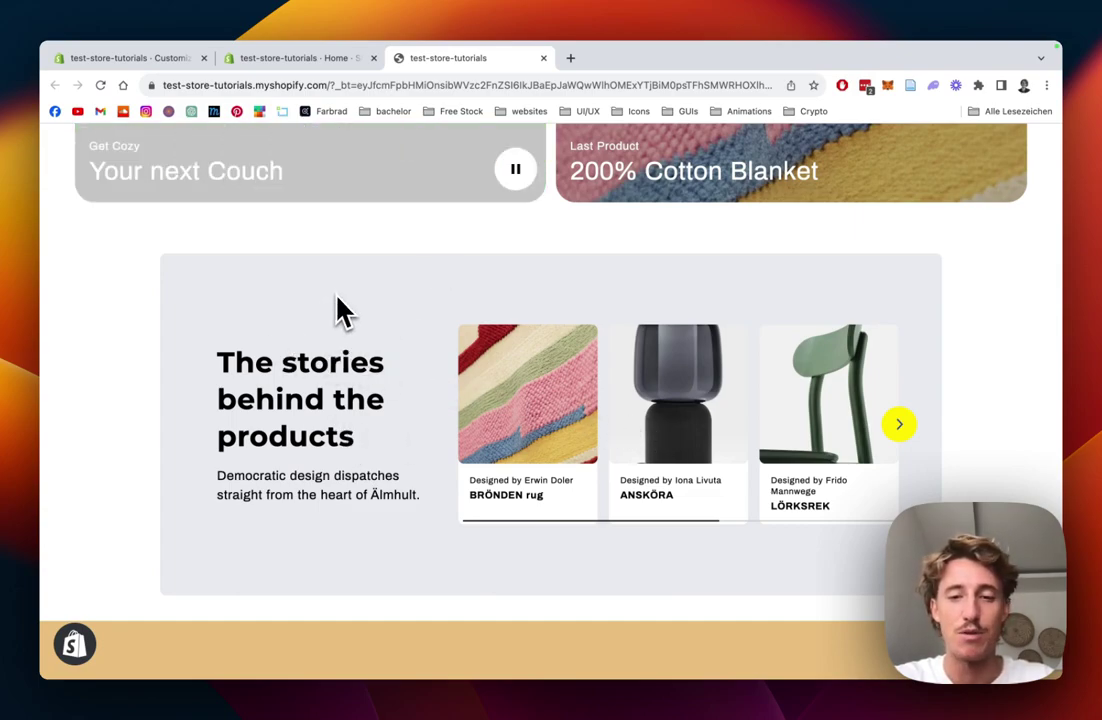
scroll(375, 394, "up", 10)
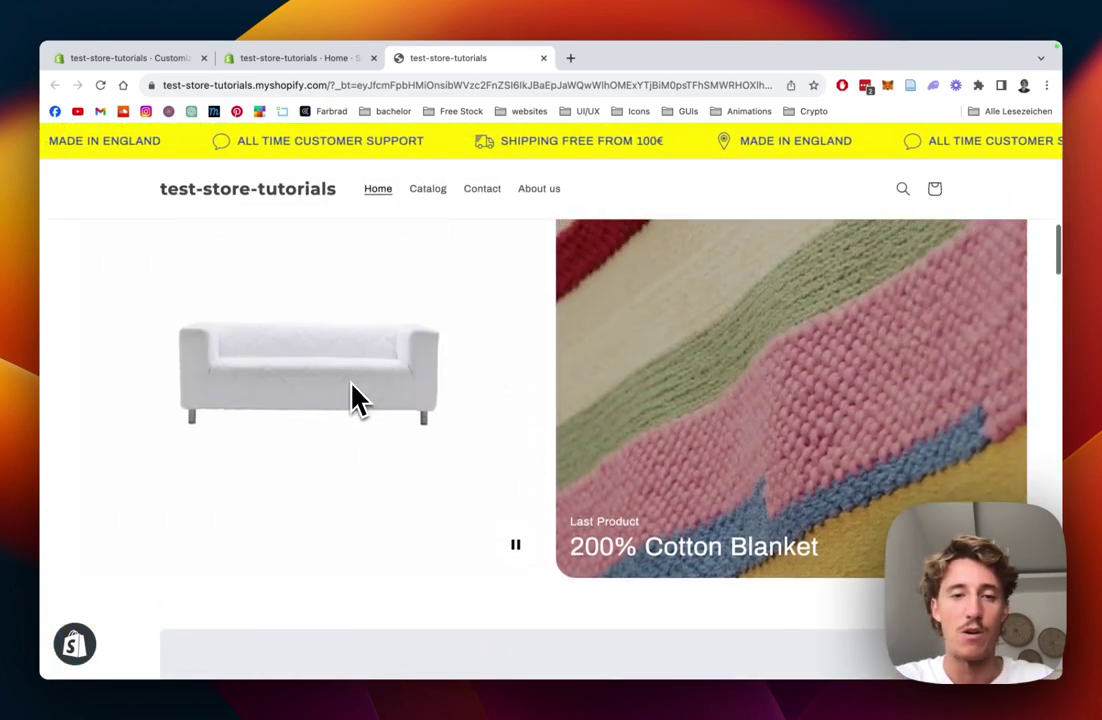
scroll(358, 398, "up", 4)
scroll(376, 330, "down", 5)
scroll(375, 330, "up", 3)
scroll(504, 394, "down", 5)
scroll(535, 395, "down", 8)
scroll(453, 352, "up", 2)
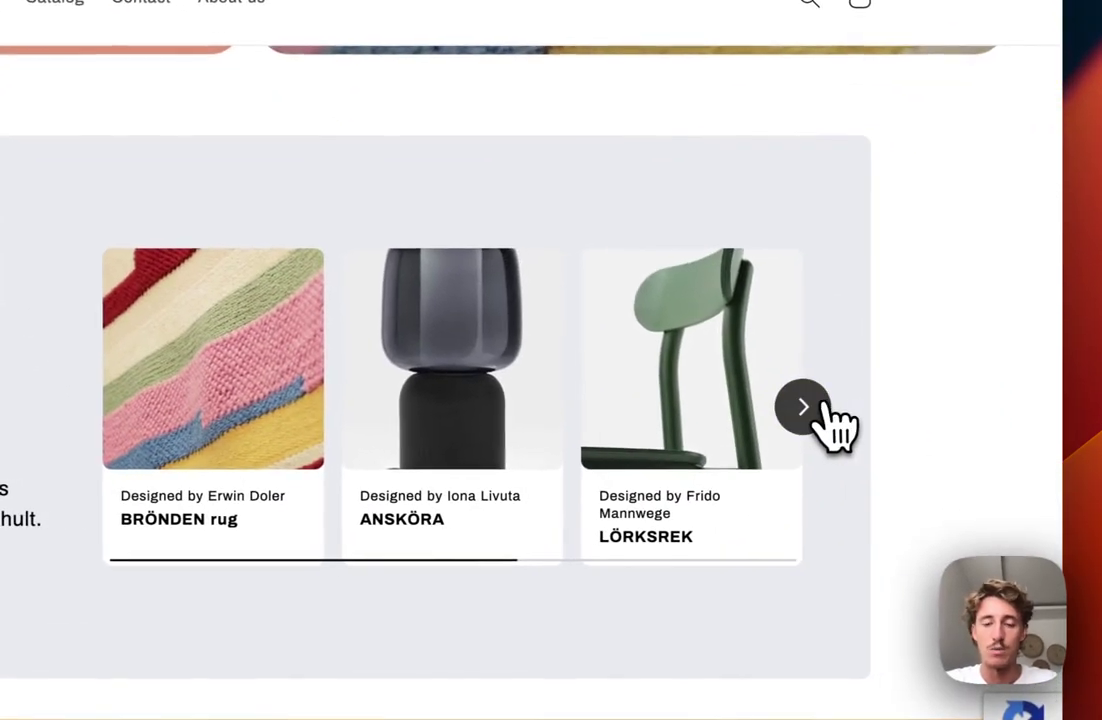
left_click(805, 407)
left_click(805, 407)
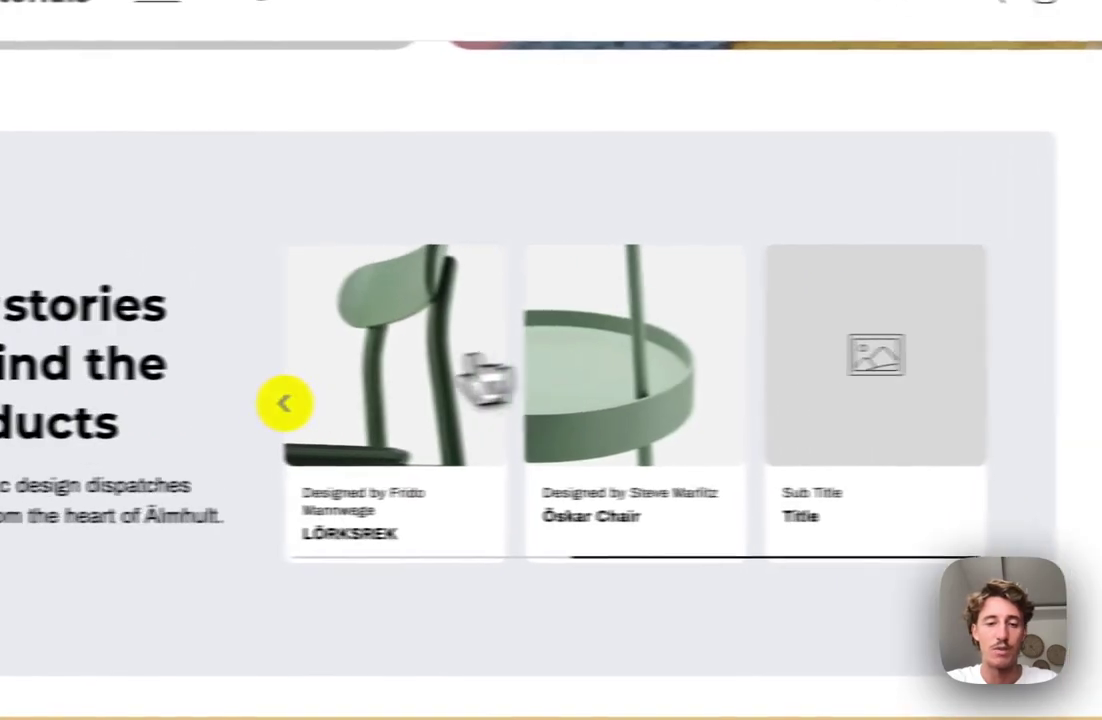
Move the slider back to its first cards, then switch to the Shopify admin home.
left_click(99, 406)
left_click(99, 406)
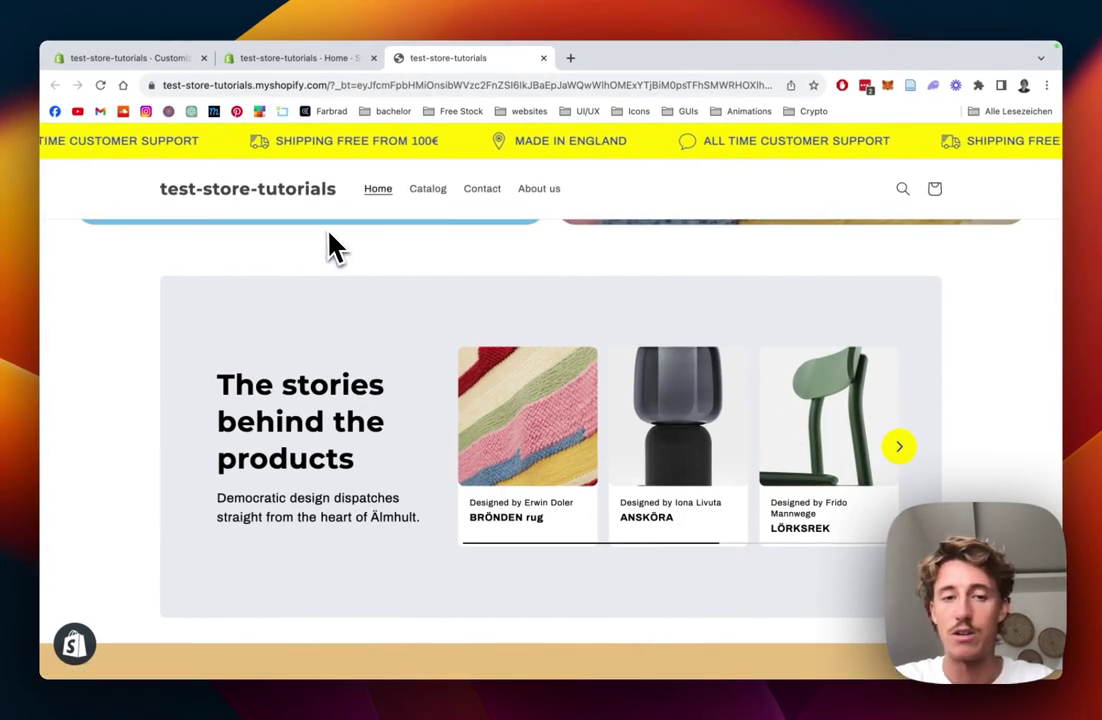
scroll(350, 290, "down", 1)
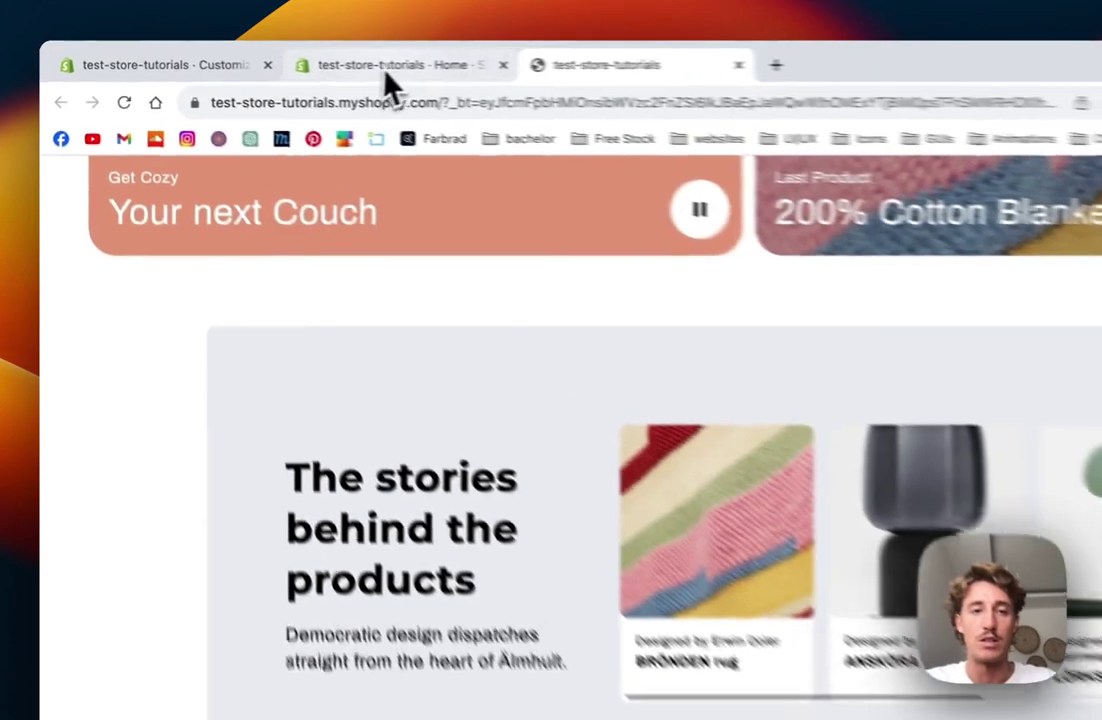
left_click(305, 58)
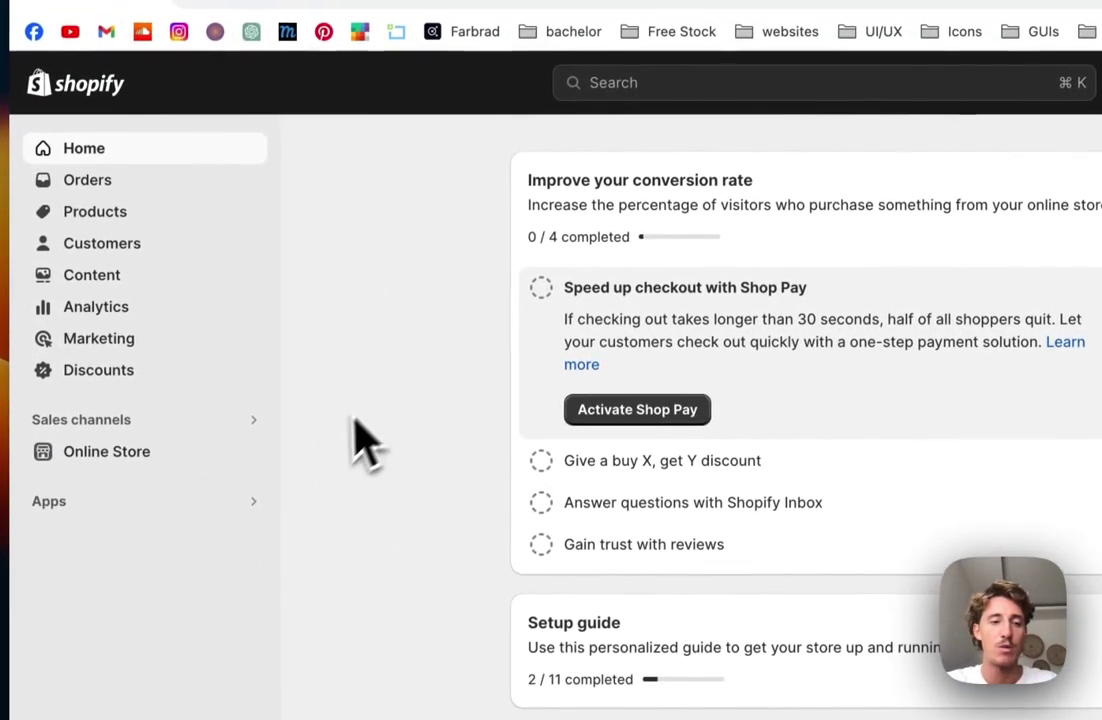
Open Section Store from Apps and go to the $9 Slider section's detail page.
left_click(140, 507)
left_click(576, 170)
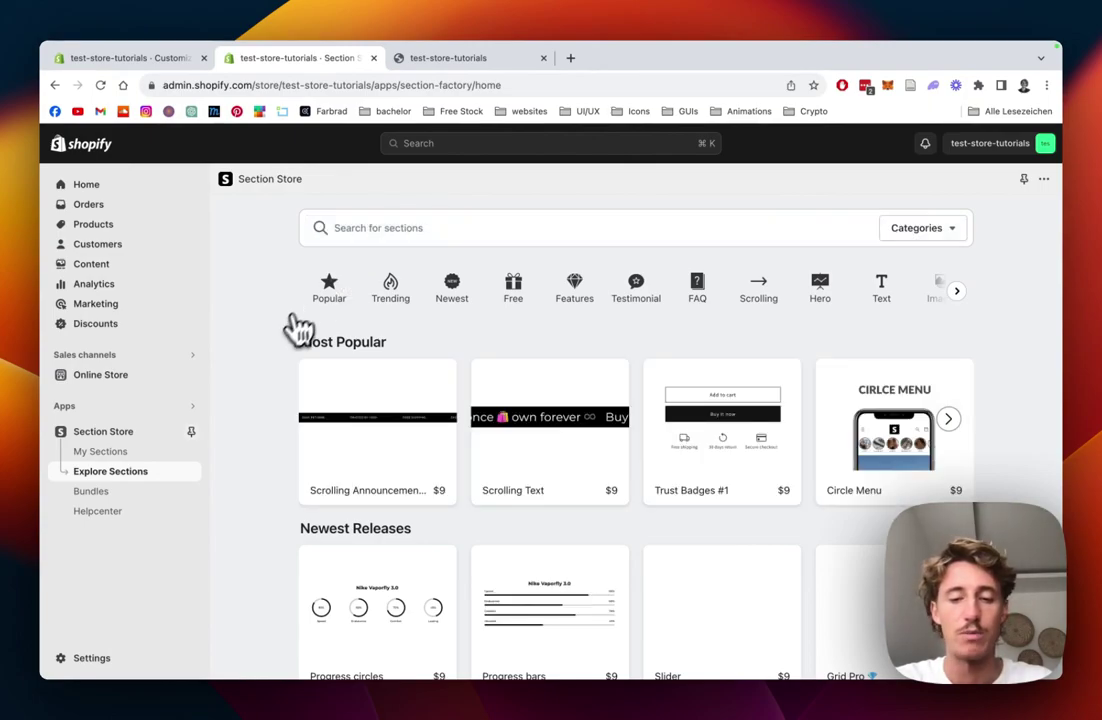
scroll(288, 342, "down", 2)
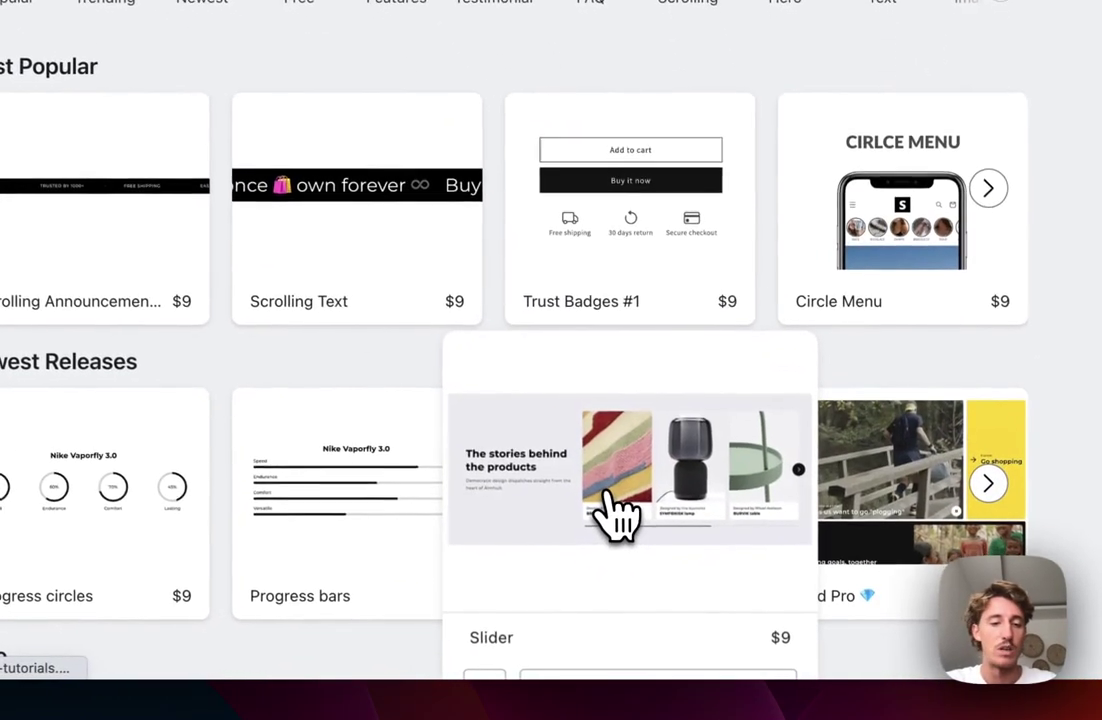
left_click(708, 531)
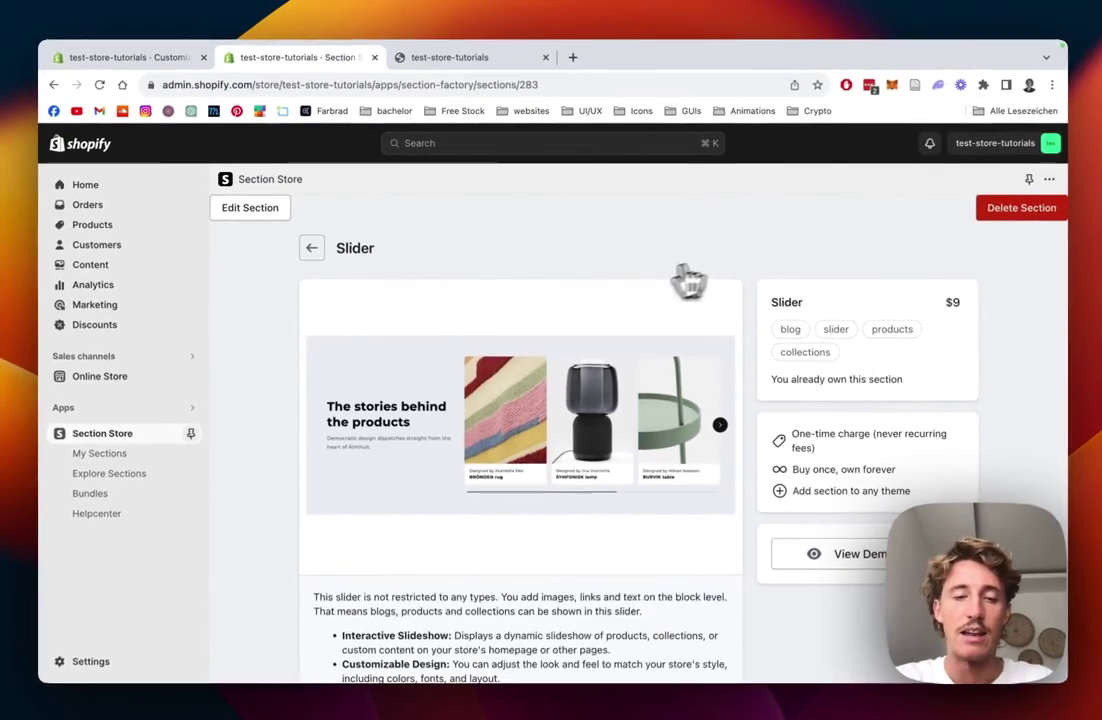
scroll(688, 283, "down", 1)
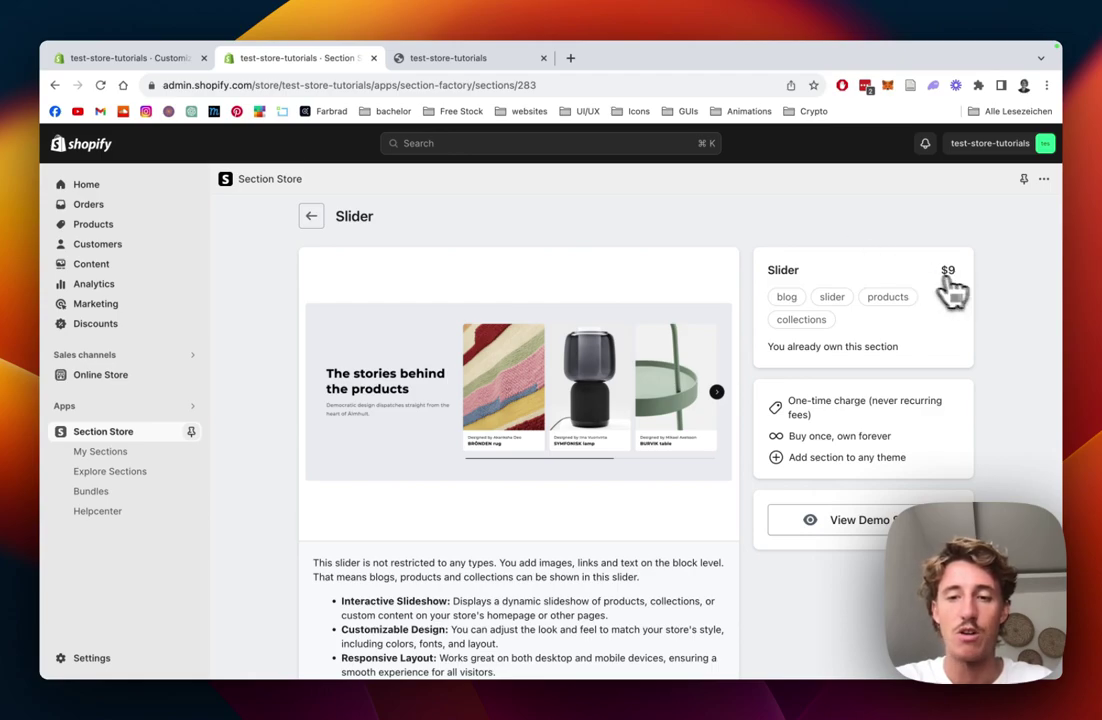
scroll(690, 280, "down", 1)
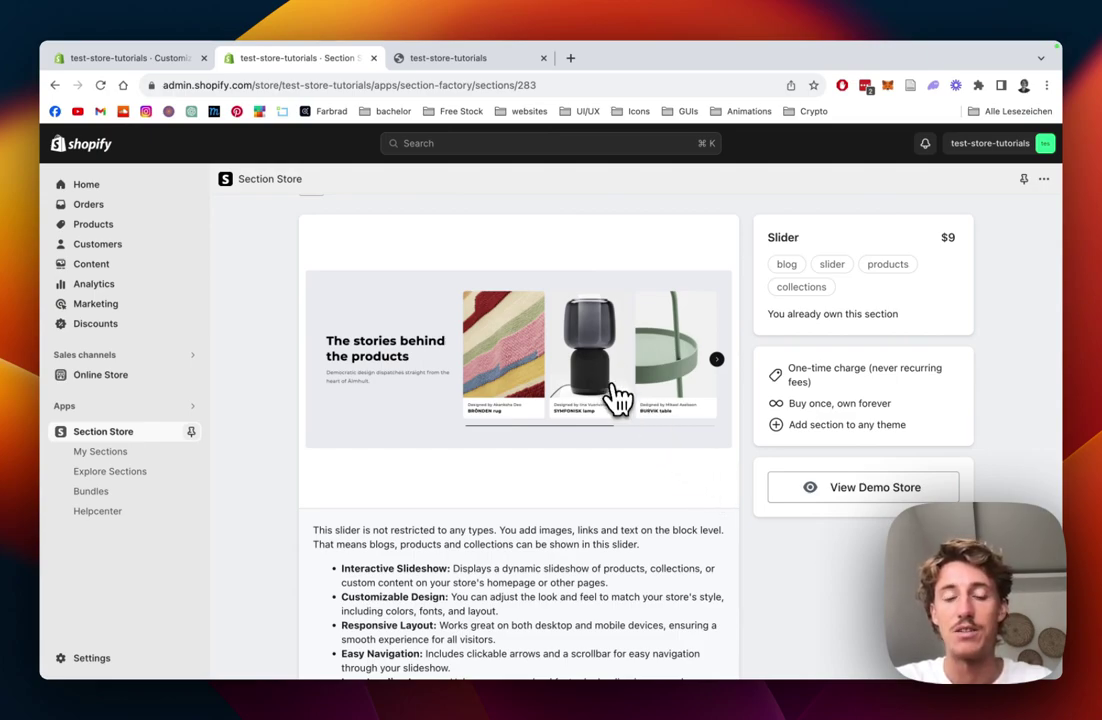
scroll(620, 400, "down", 1)
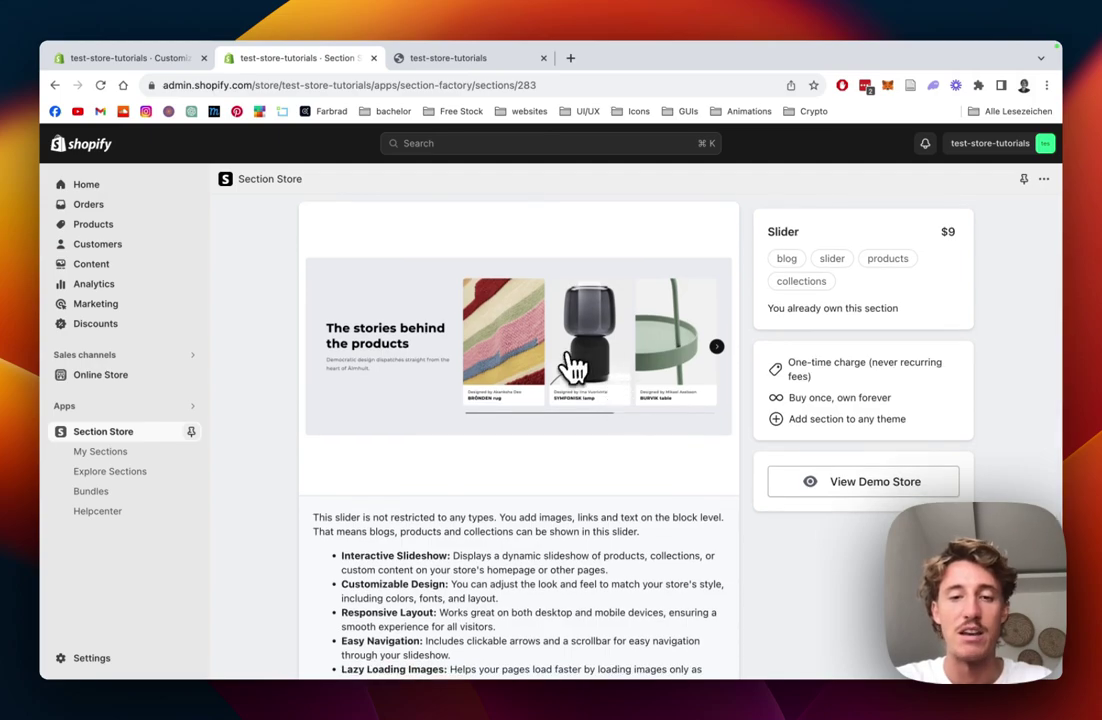
scroll(574, 369, "down", 2)
scroll(561, 370, "up", 5)
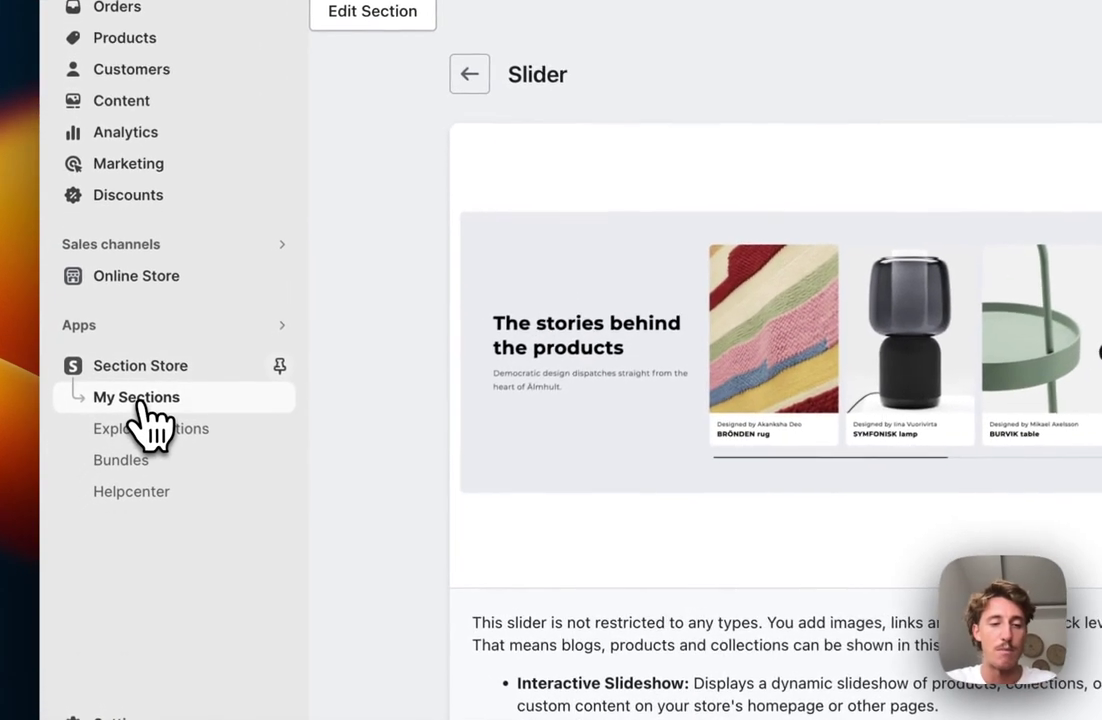
From My Sections, customise the Slider section in the live Dawn theme.
left_click(128, 452)
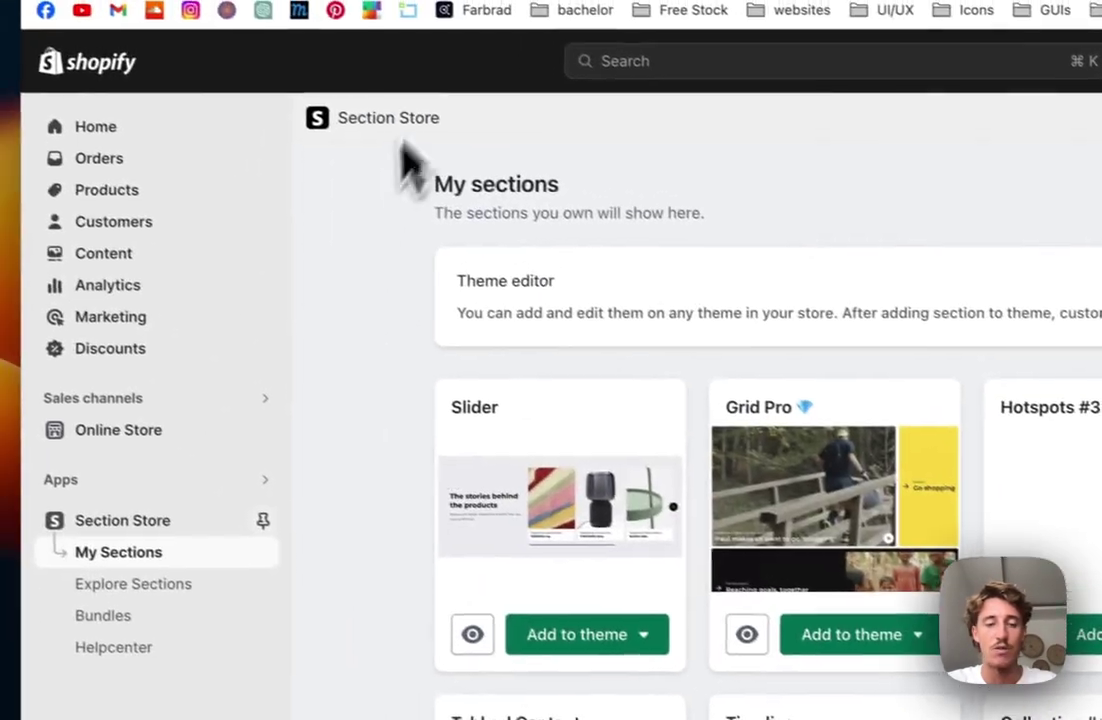
scroll(392, 510, "down", 2)
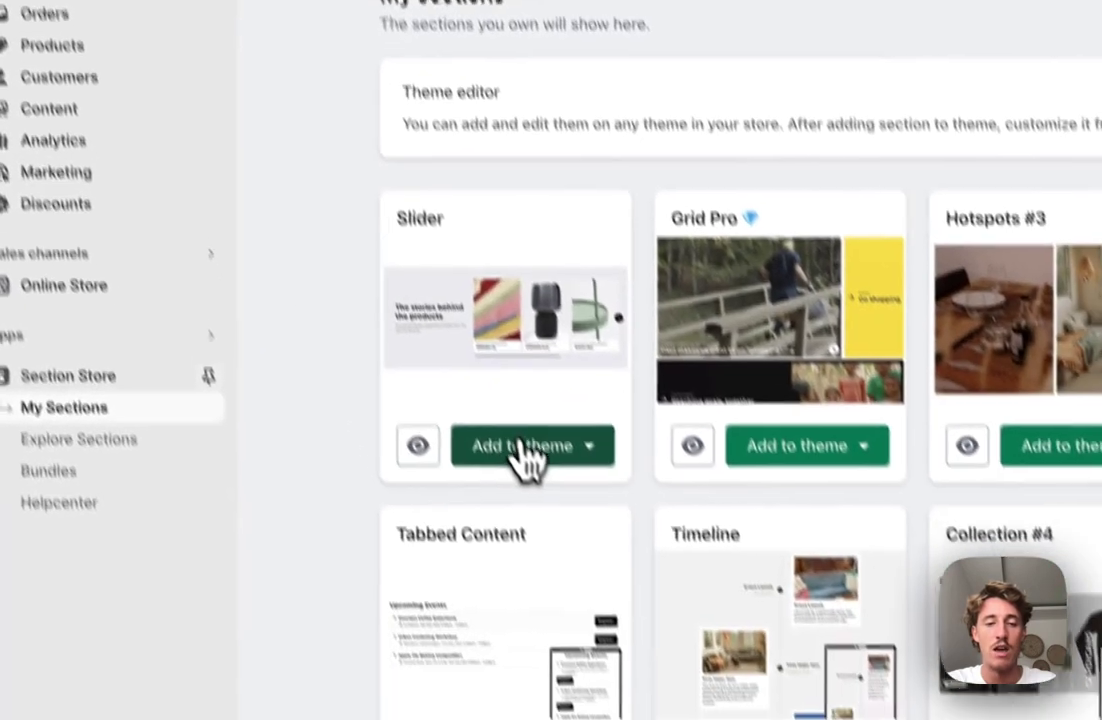
left_click(612, 598)
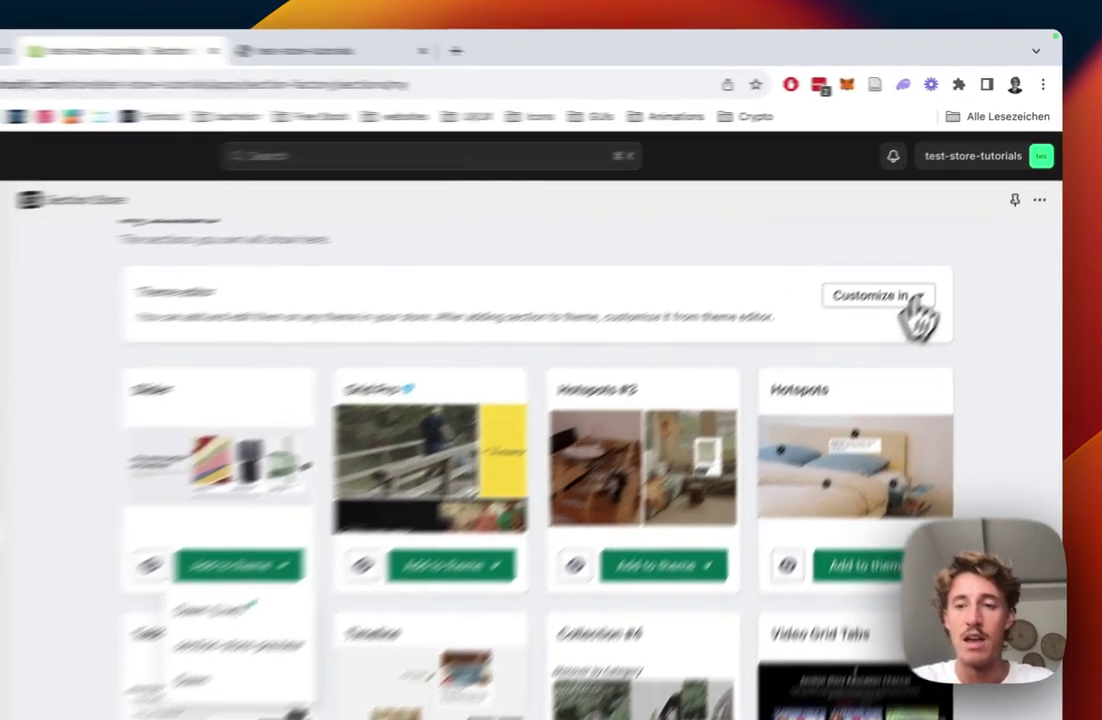
left_click(910, 258)
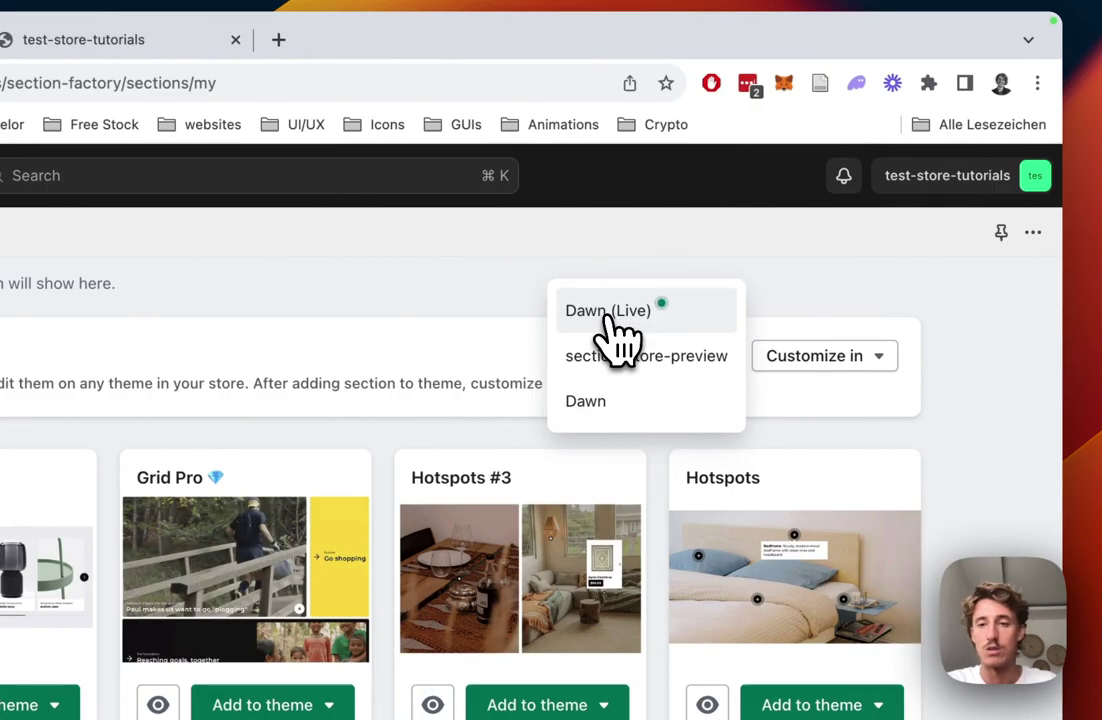
left_click(608, 311)
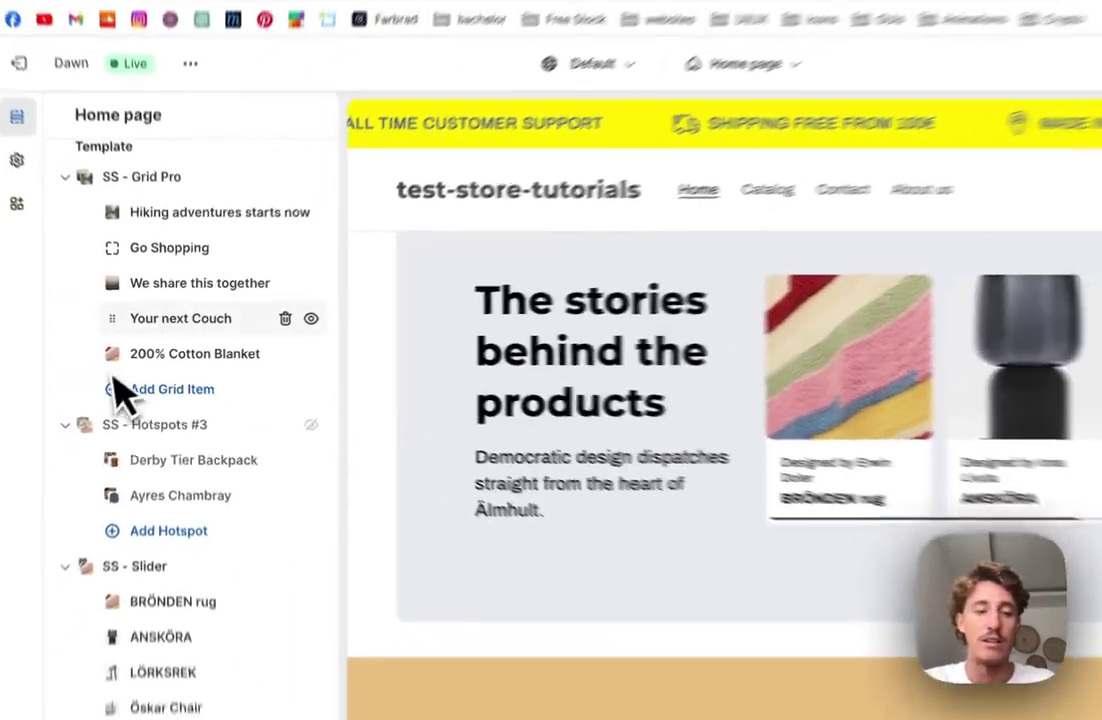
scroll(234, 457, "down", 10)
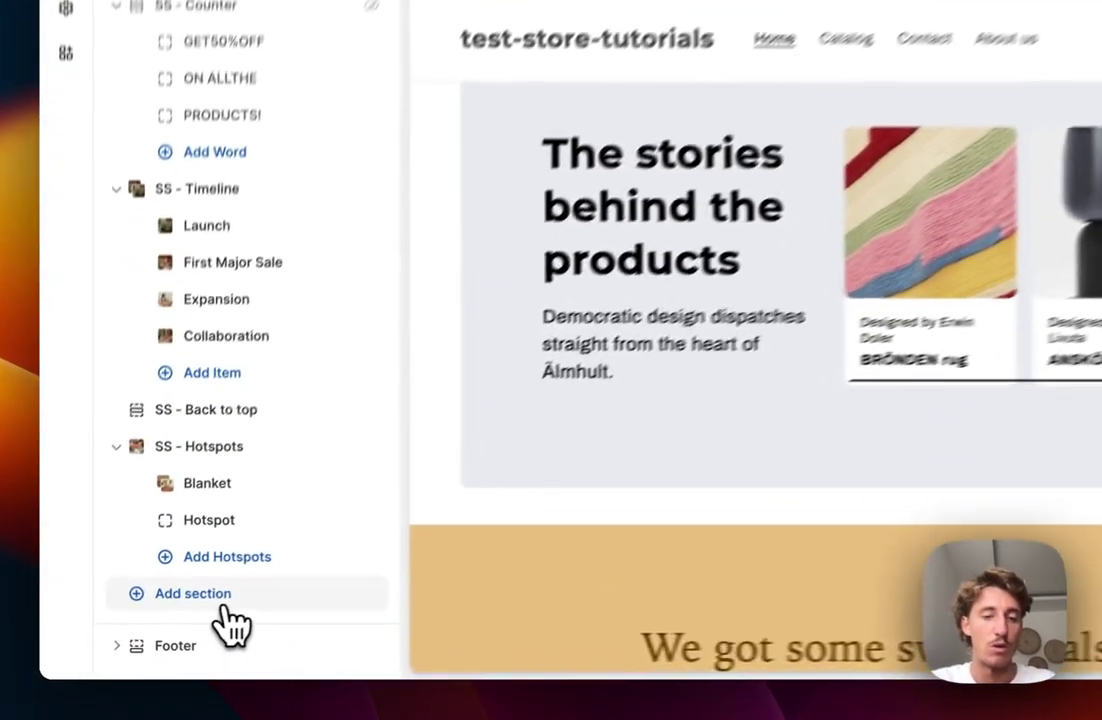
left_click(165, 624)
type("slider")
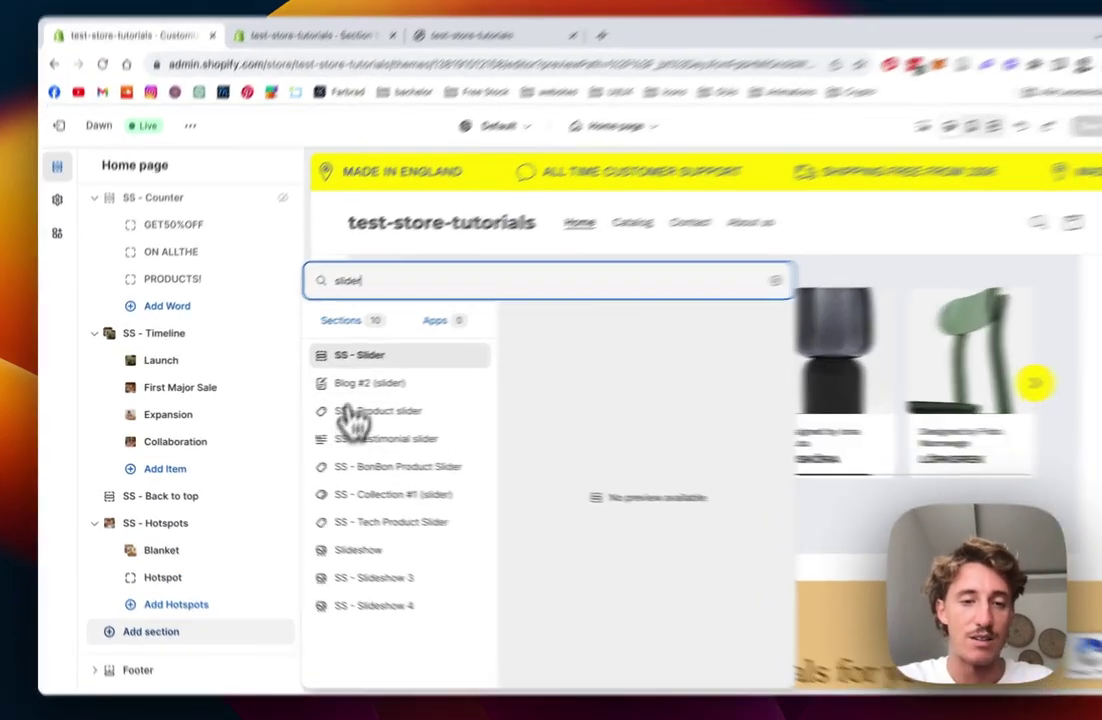
left_click(352, 418)
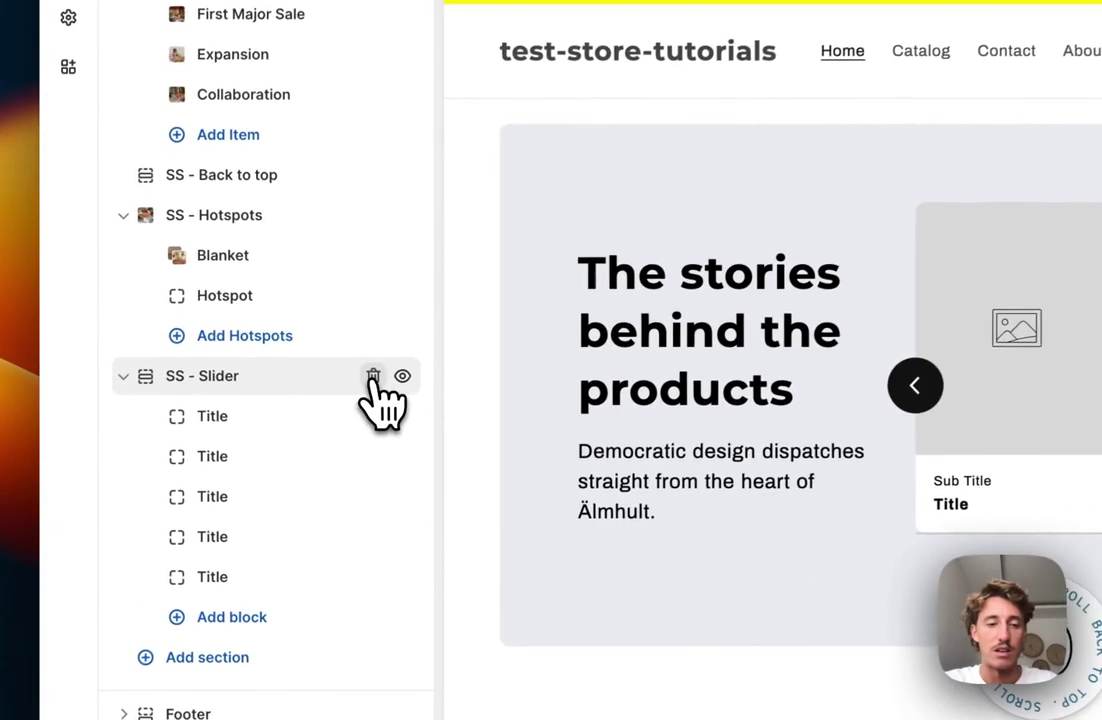
left_click(251, 441)
Open the SS - Slider settings, return to the section list, and attempt to move the Title block.
scroll(362, 445, "up", 10)
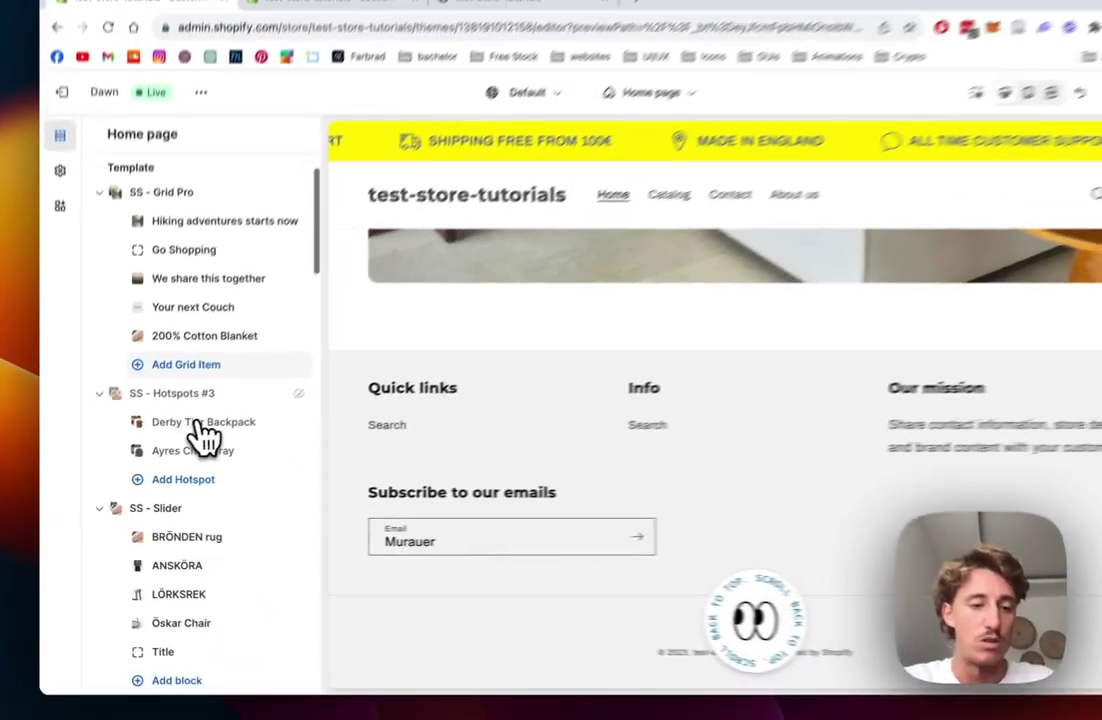
scroll(345, 460, "down", 3)
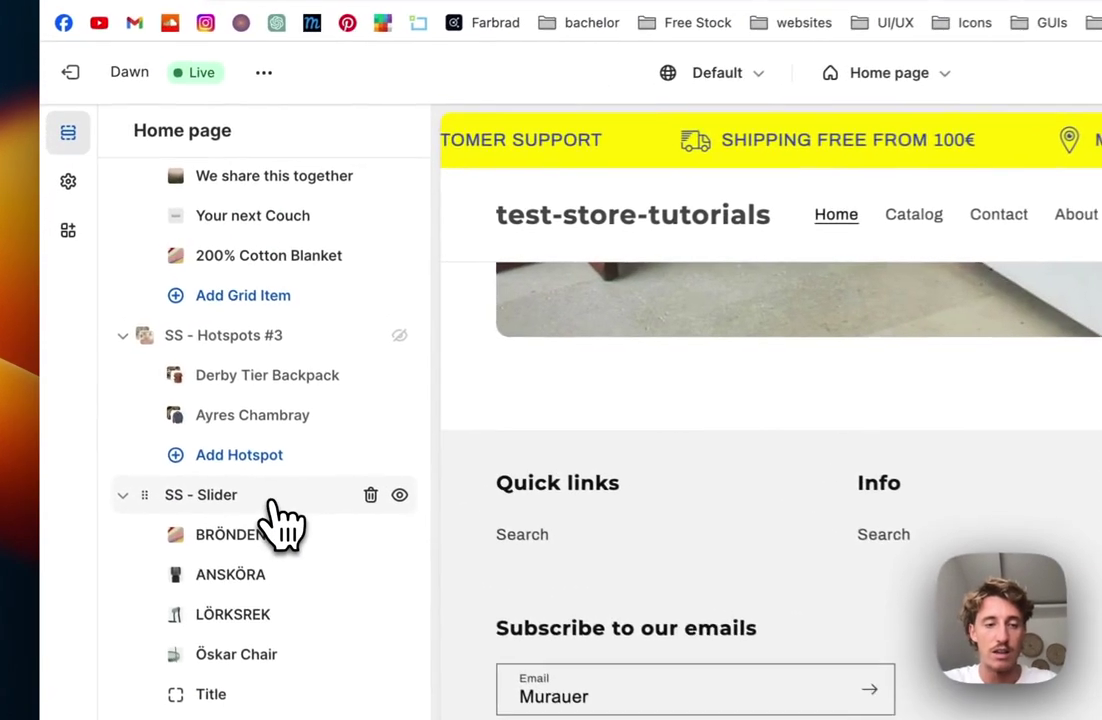
left_click(193, 415)
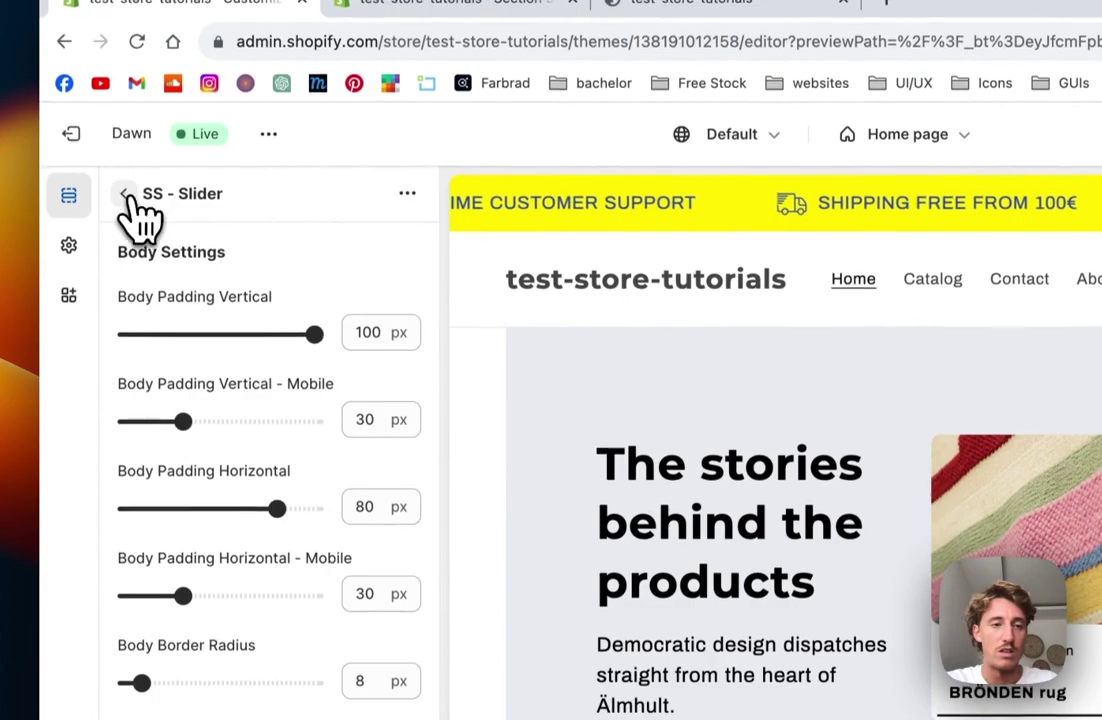
left_click(123, 128)
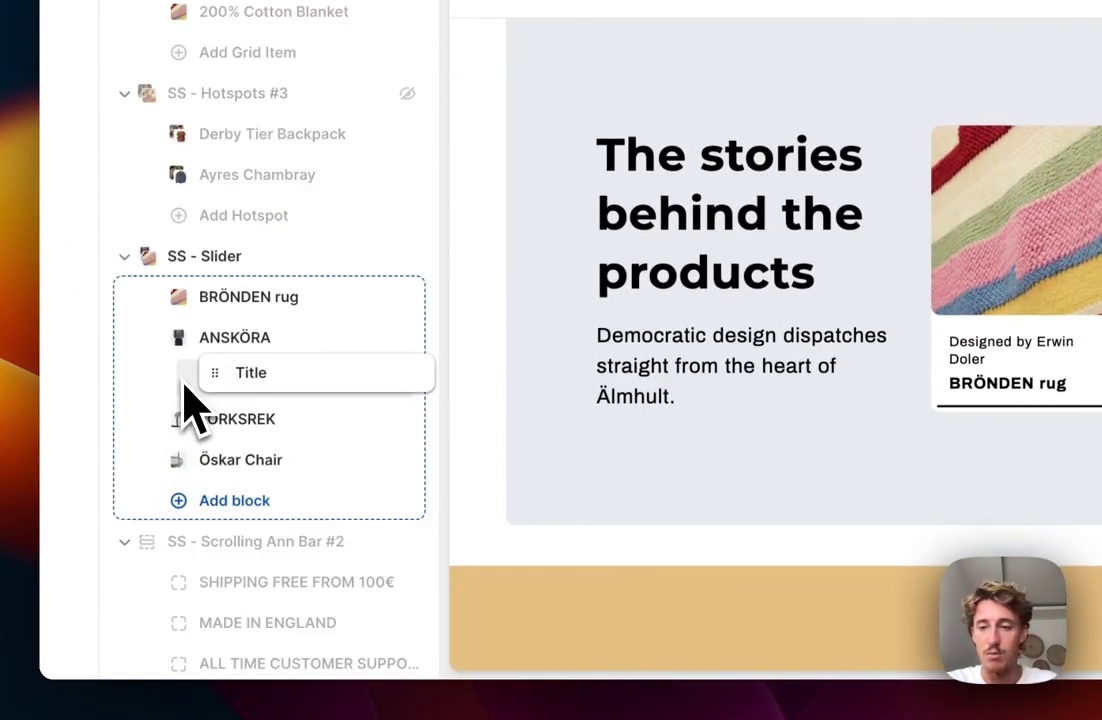
left_click_drag(183, 383, 183, 383)
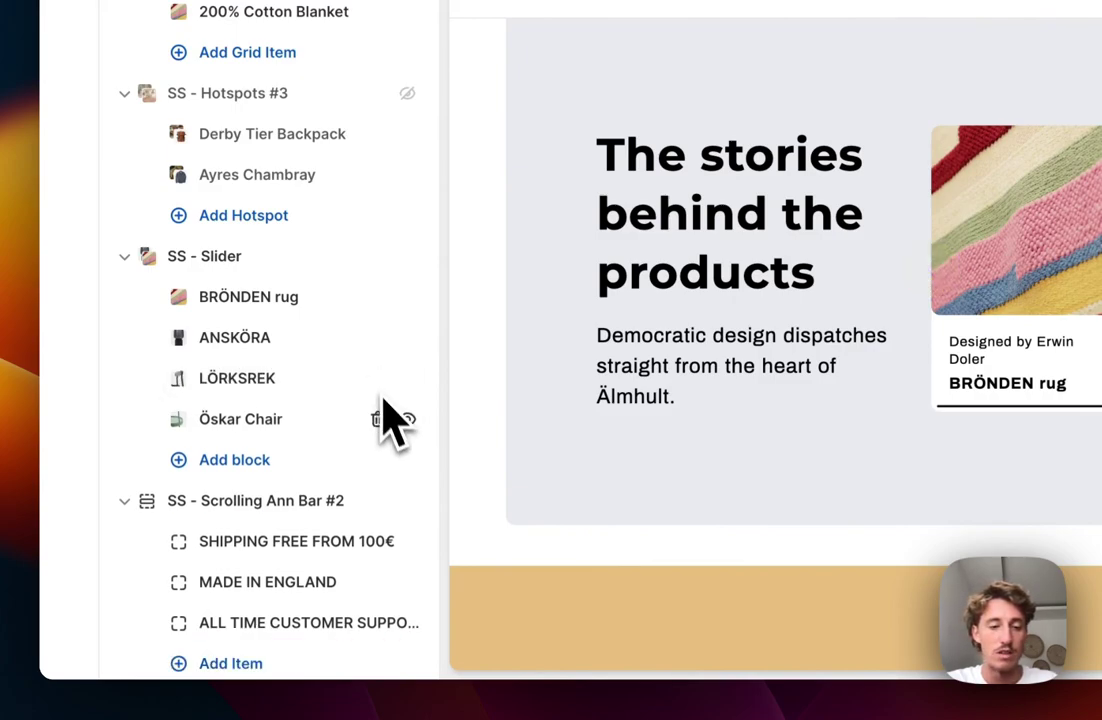
Add a Slide Custom block and place it between ANSKÖRA and LÖRKSREK.
left_click(240, 462)
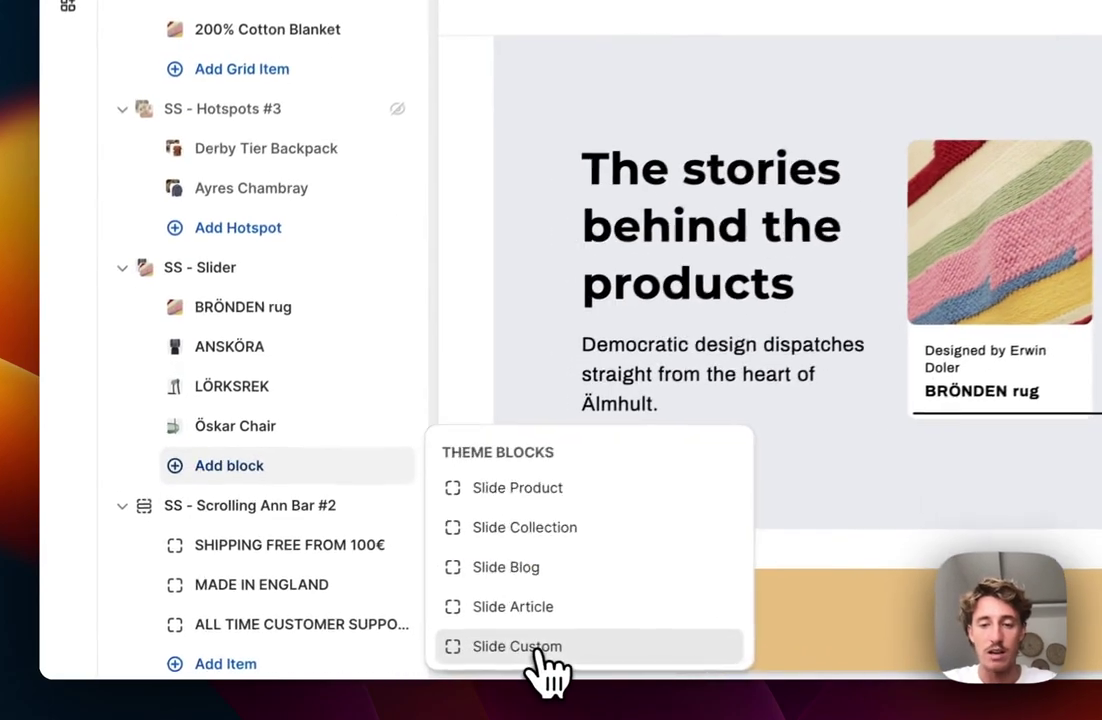
left_click(390, 658)
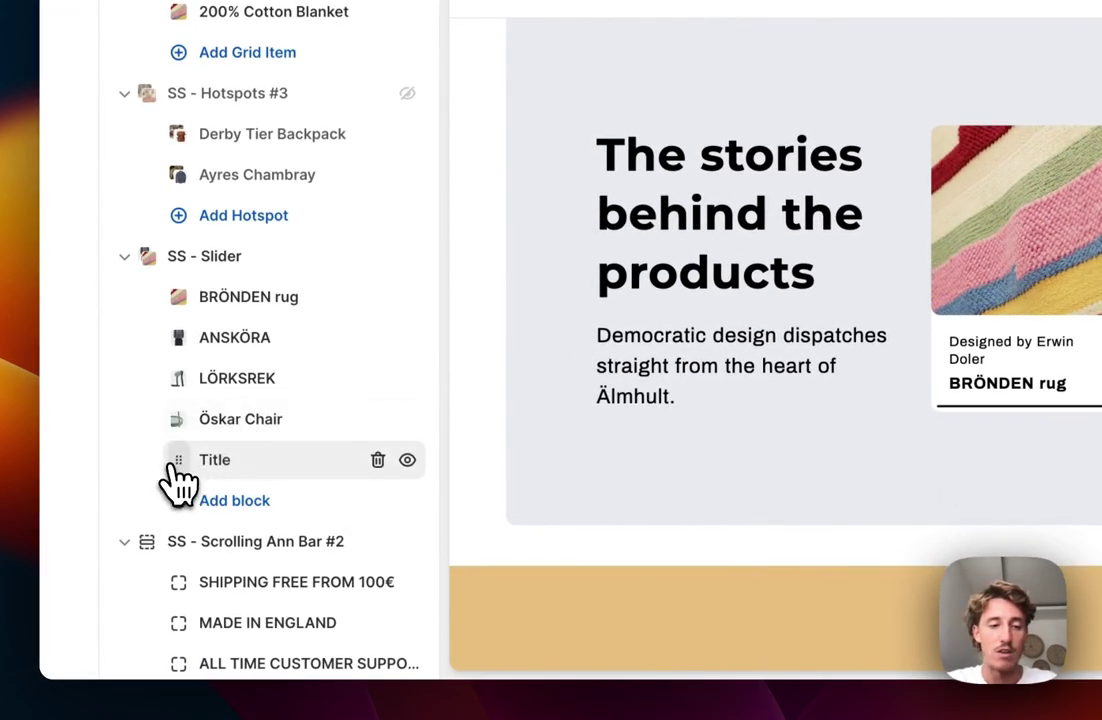
left_click_drag(172, 466, 169, 372)
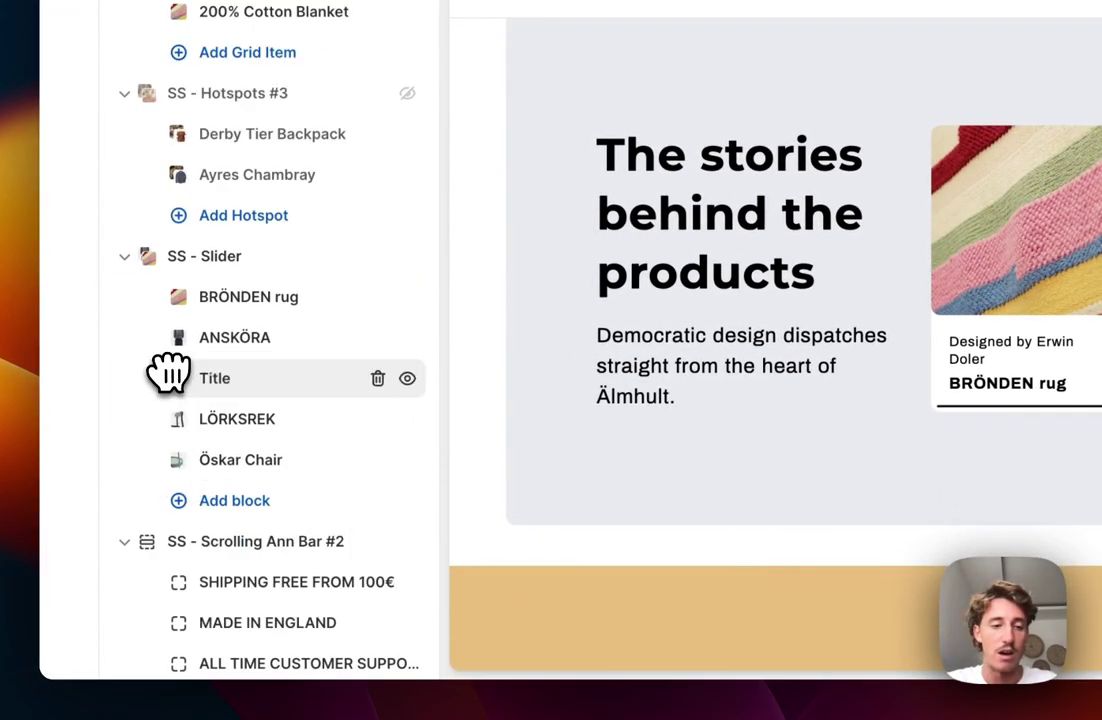
Set the new slide's image to the red chair picture prod5.
left_click(250, 385)
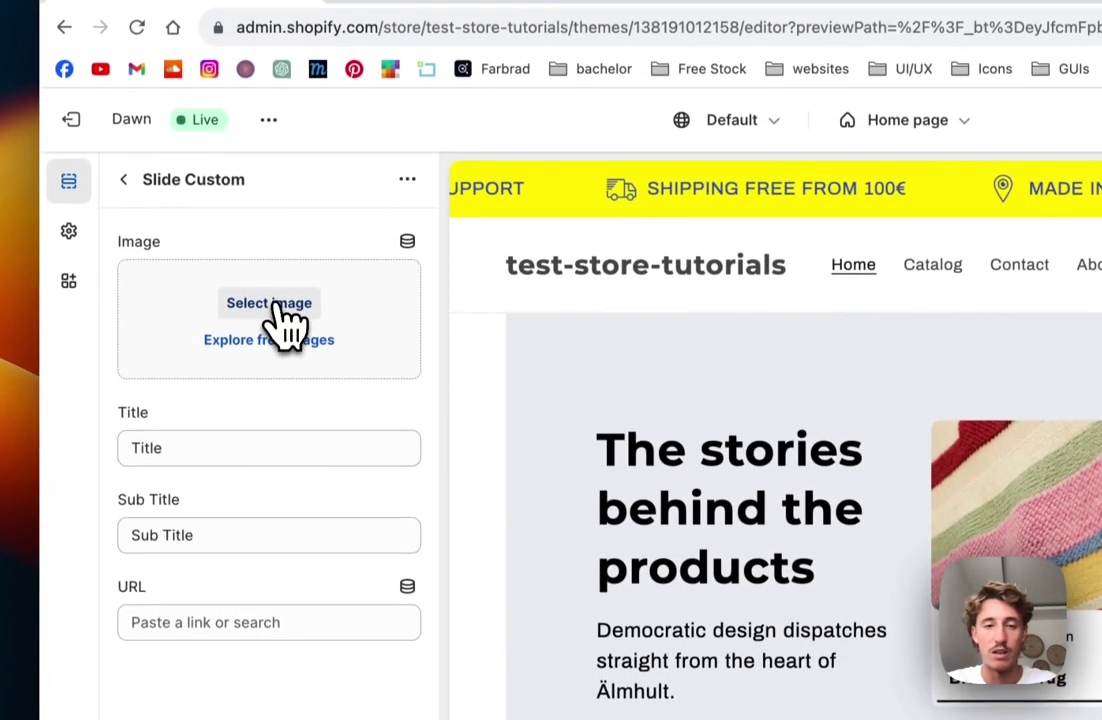
left_click(269, 8)
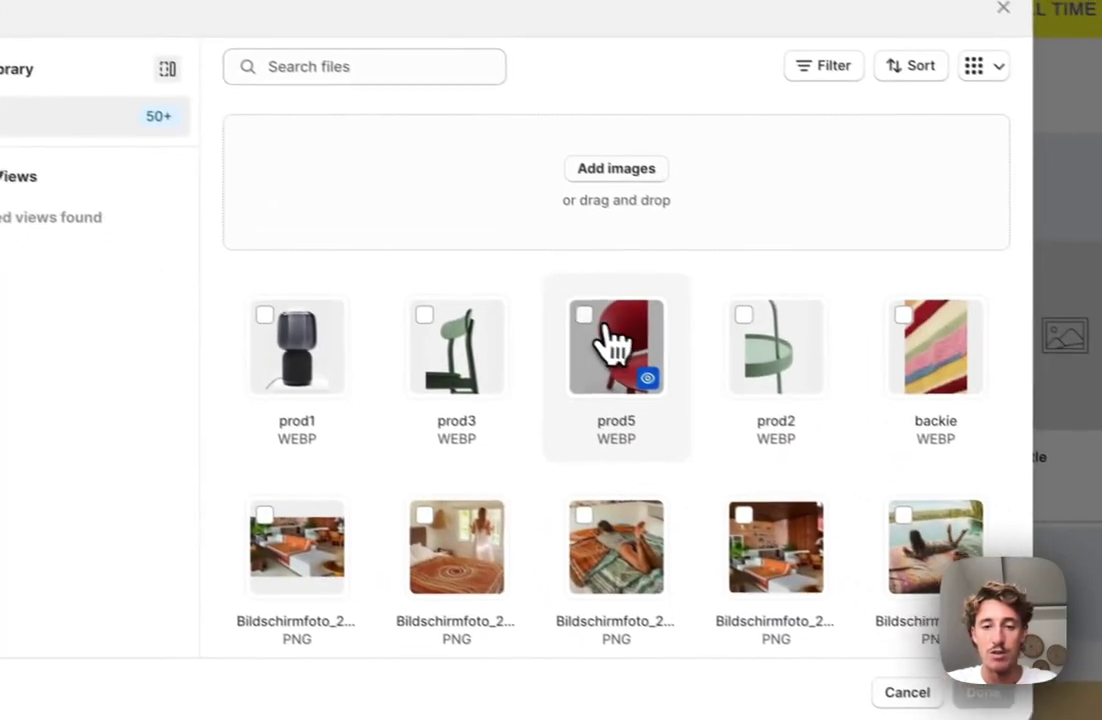
left_click(833, 452)
left_click(1100, 715)
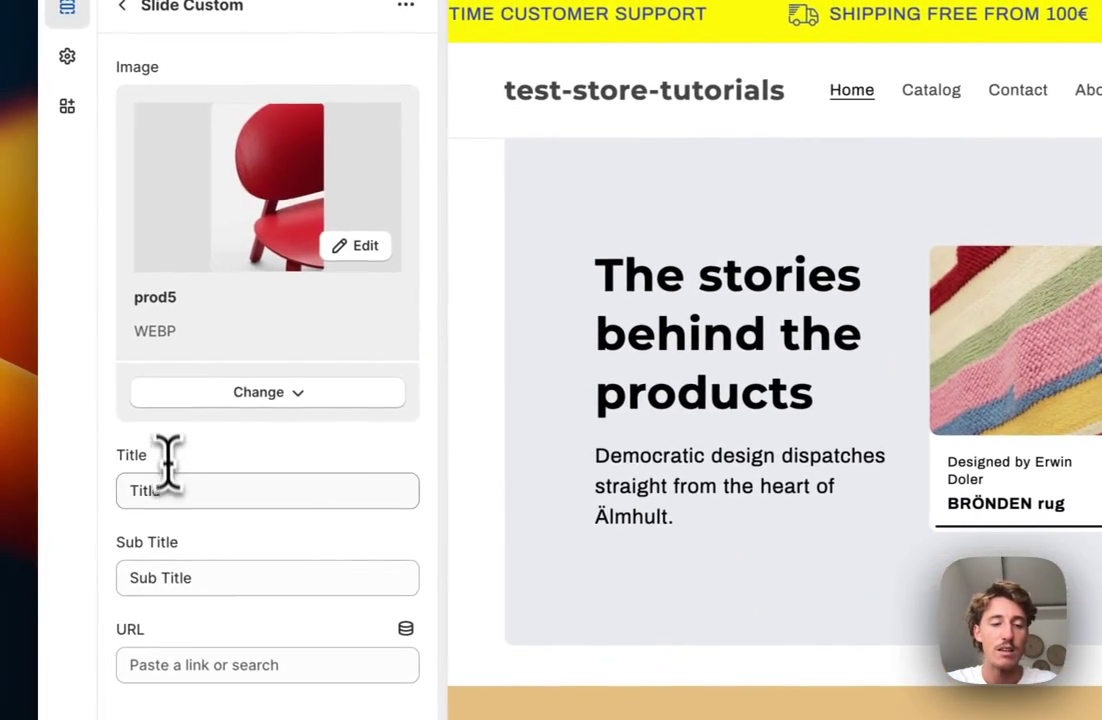
Title the slide 'IKEA CHAIR' with subtitle 'Designed by Mark Hoffmann'.
left_click(118, 490)
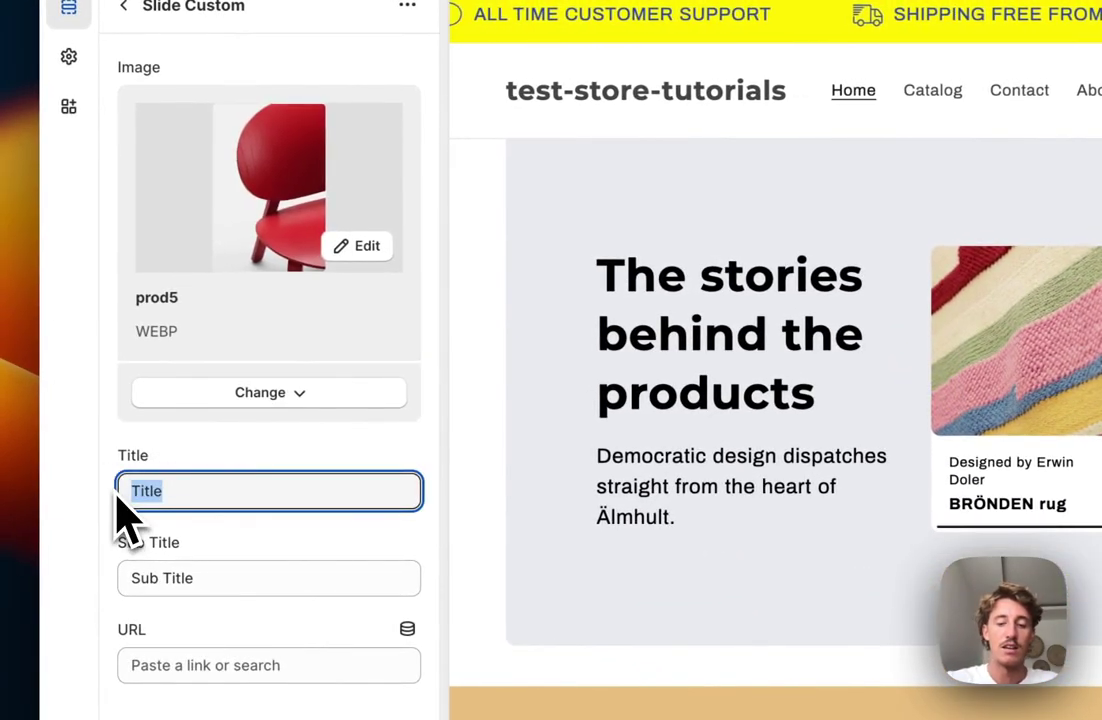
type("IK")
type("EA CHI")
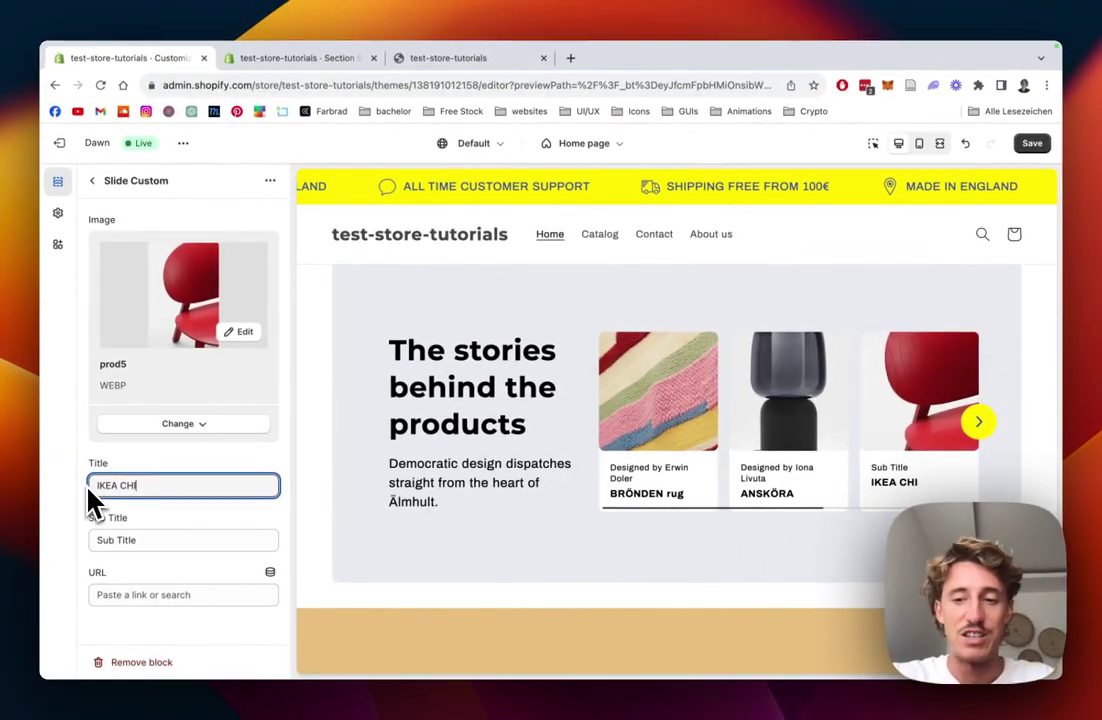
type("AR")
key("BackSpace")
key("BackSpace")
key("BackSpace")
type("AIR")
left_click_drag(145, 542, 85, 550)
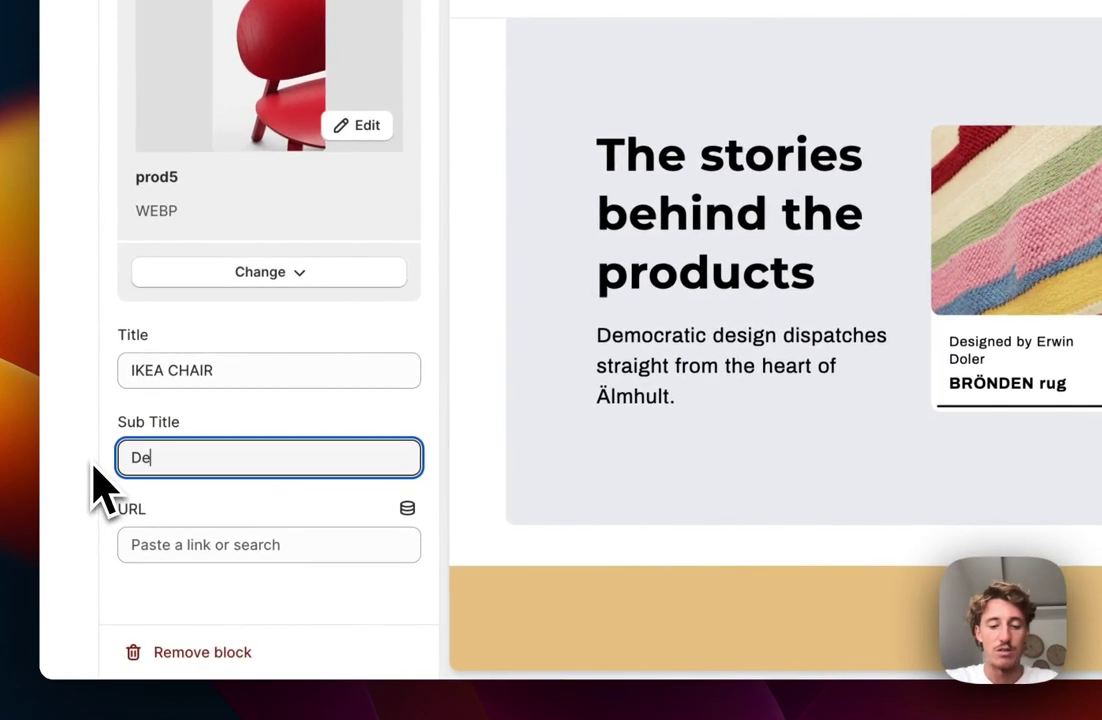
type("Designed by Mark Hoffma")
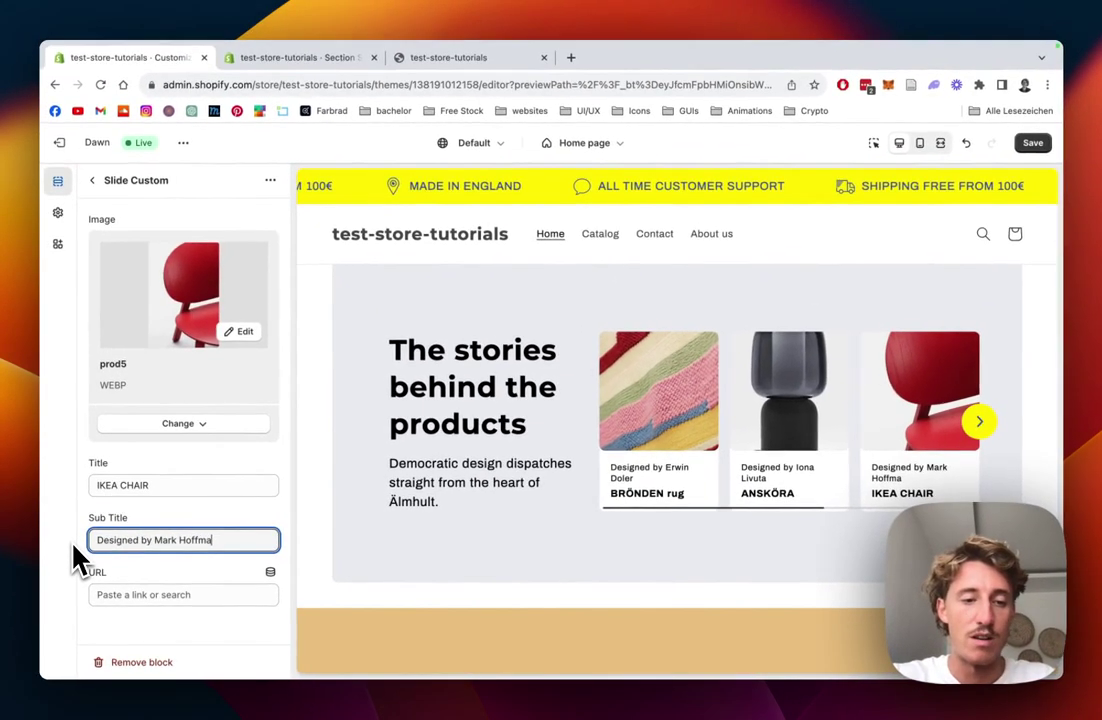
type("nn")
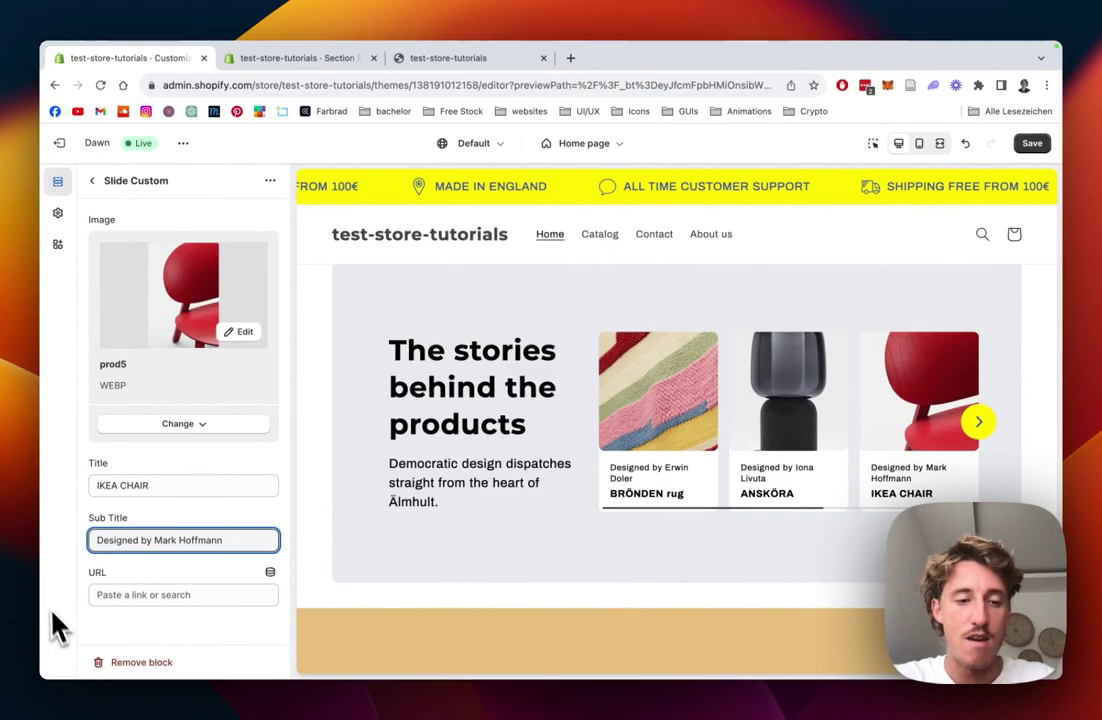
Link the slide to the Camp Stool product and return to the section list.
left_click(165, 594)
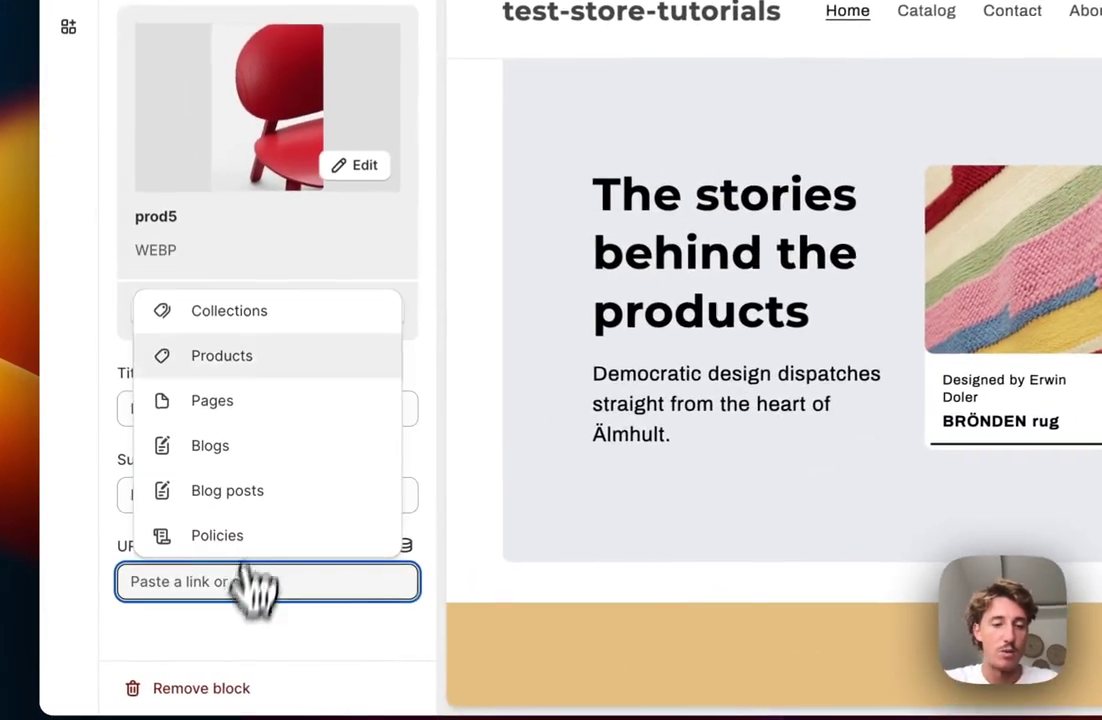
left_click(262, 355)
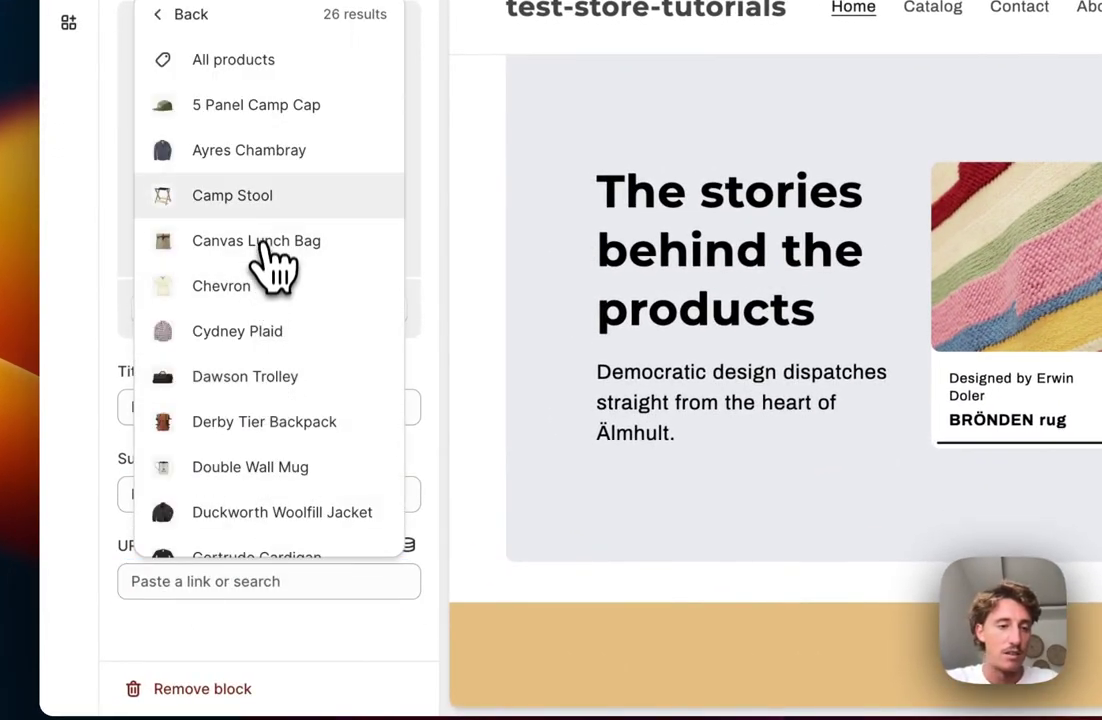
left_click(266, 212)
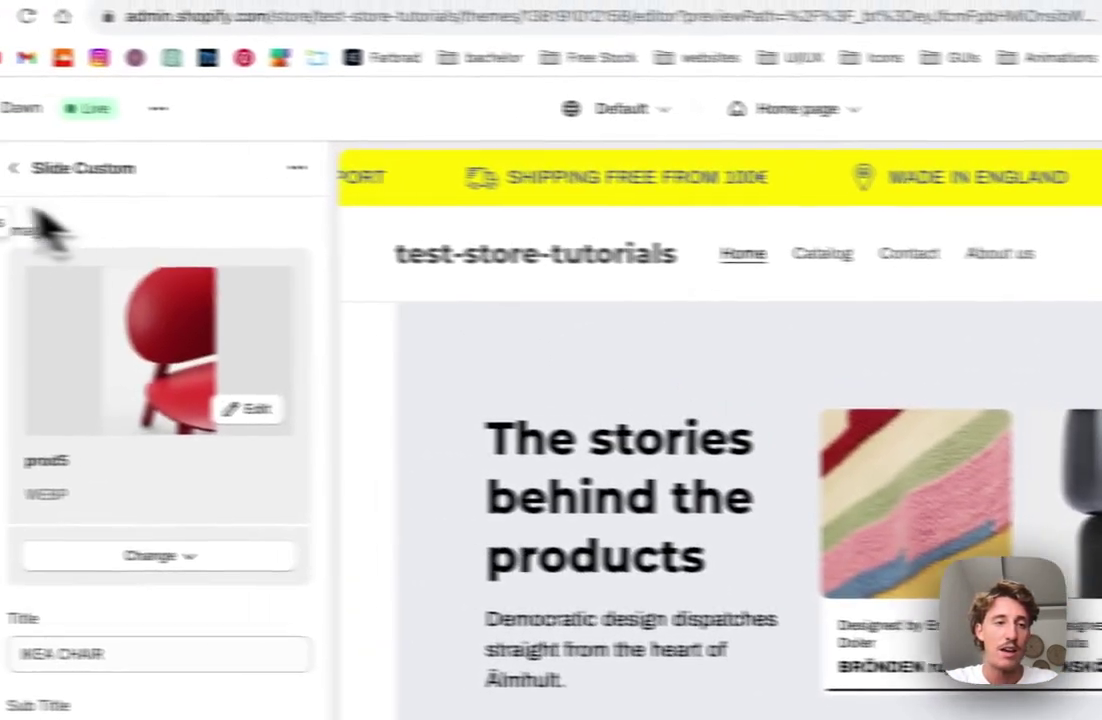
left_click(13, 170)
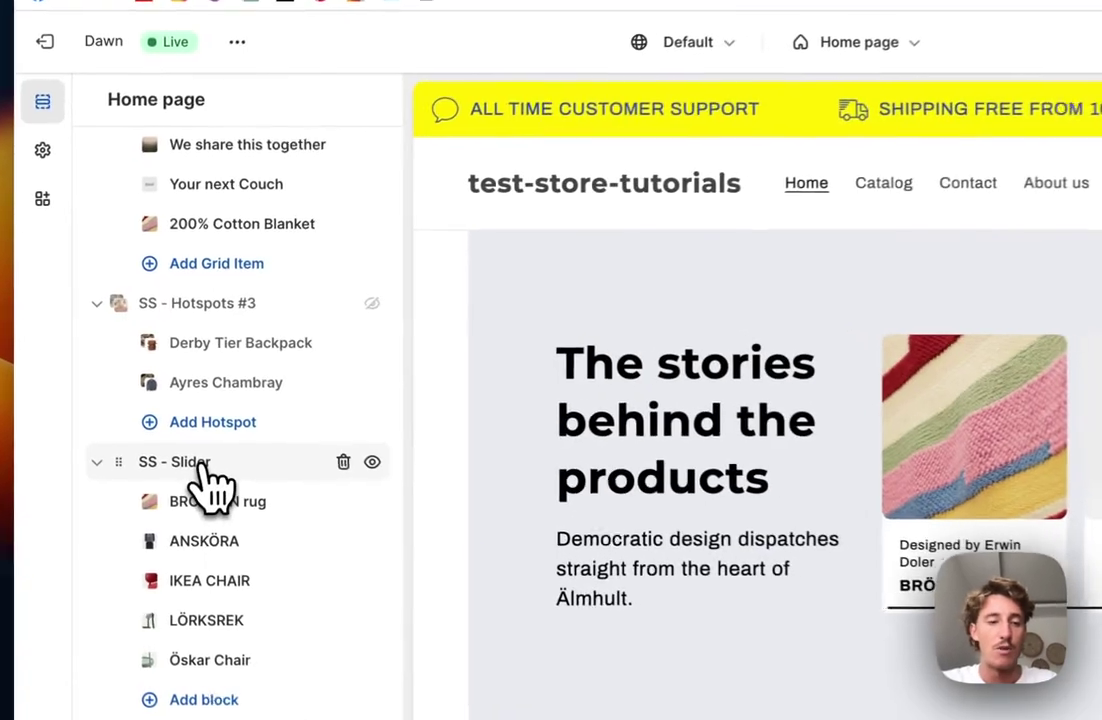
Set the SS - Slider layout gap to 26 px.
left_click(158, 415)
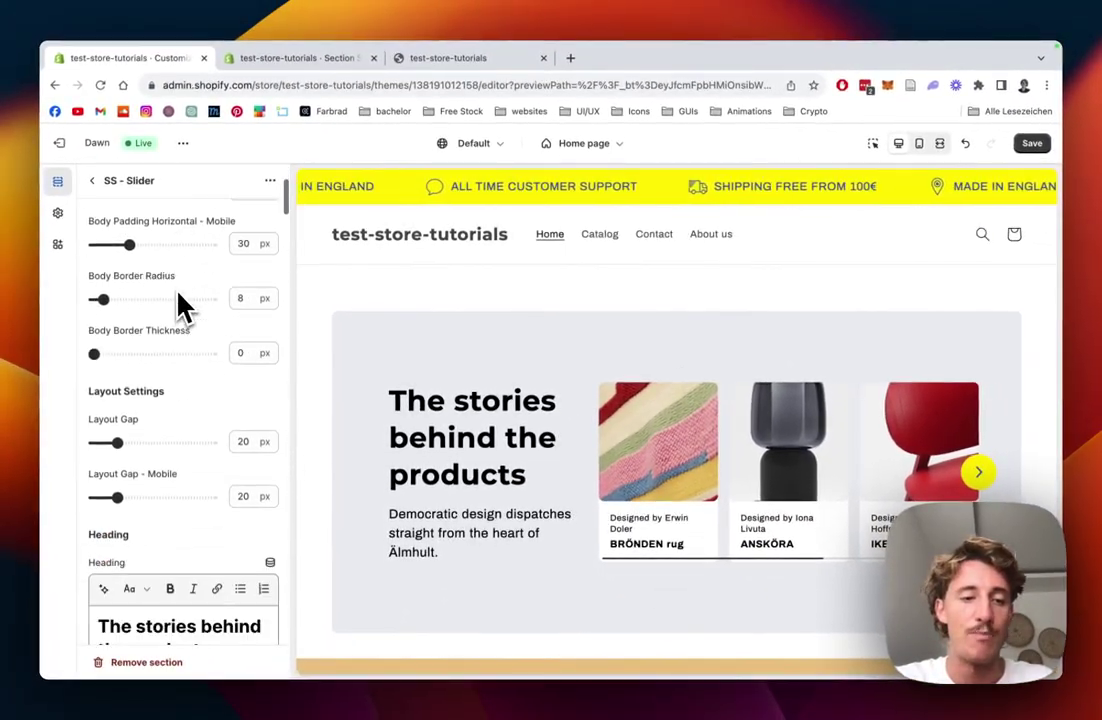
scroll(177, 300, "down", 3)
left_click_drag(117, 290, 134, 290)
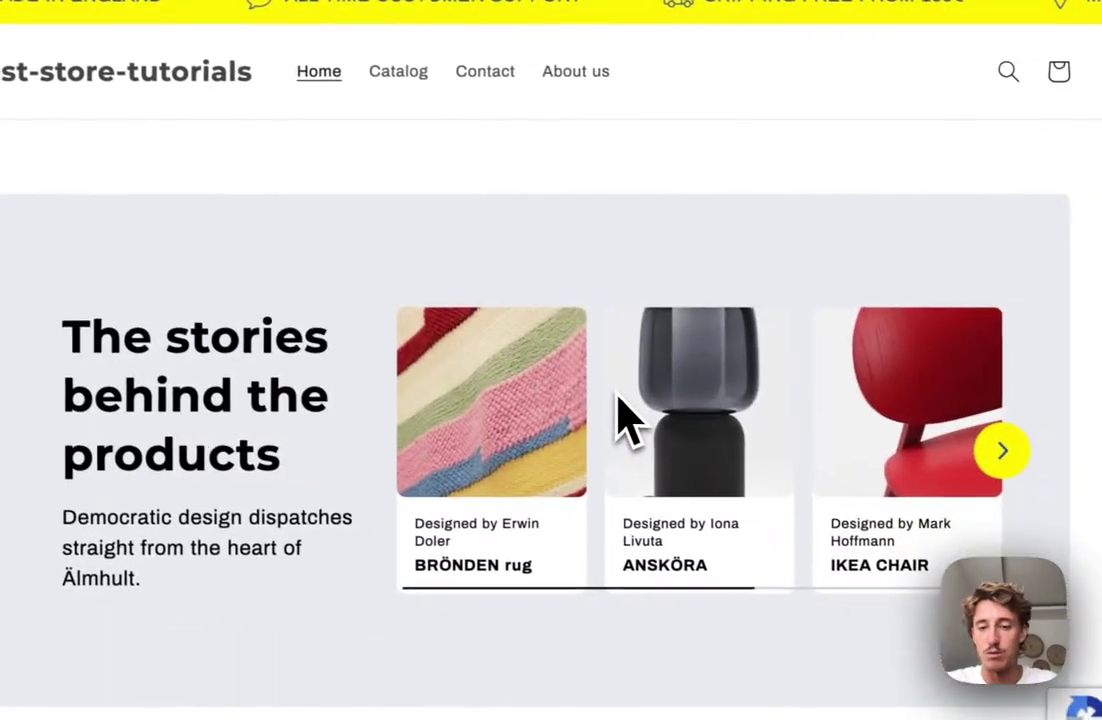
scroll(625, 420, "down", 1)
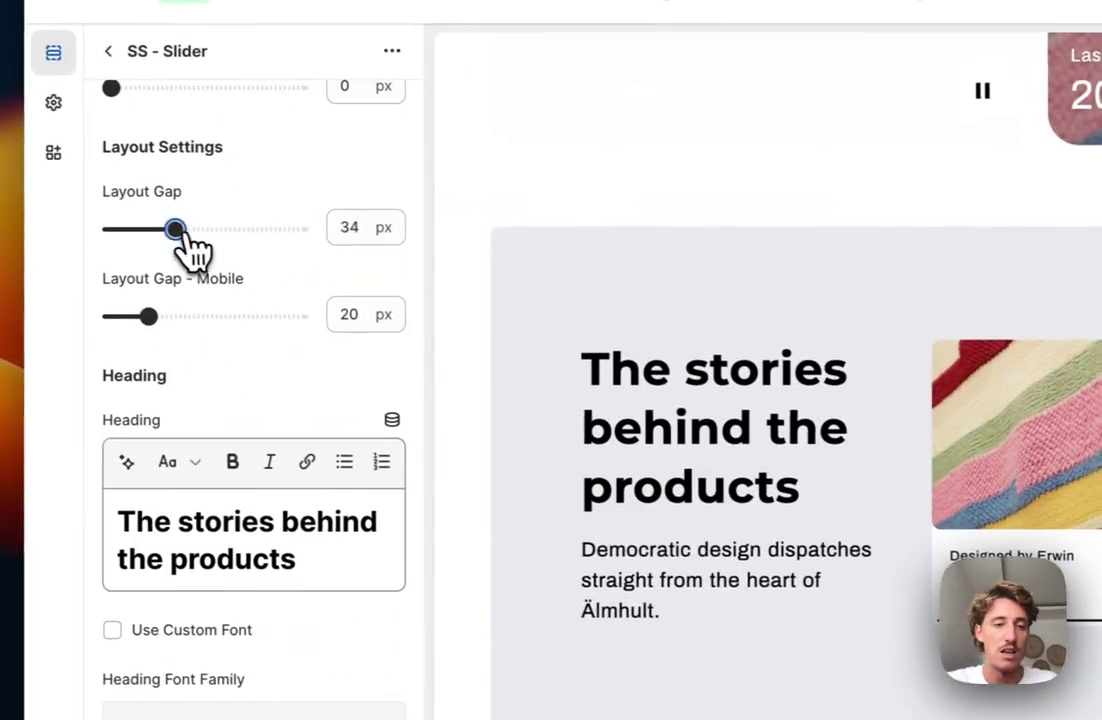
left_click_drag(187, 230, 170, 230)
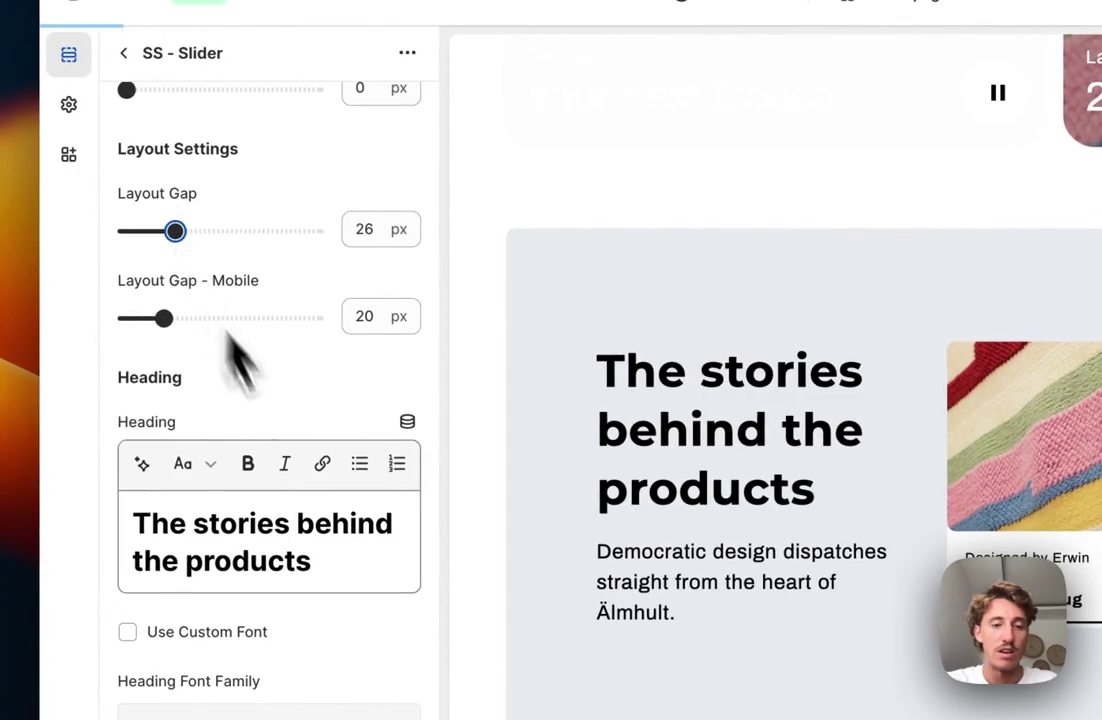
Change the heading to 'The stories behind the sections' and its size to 38 px.
scroll(240, 365, "down", 1)
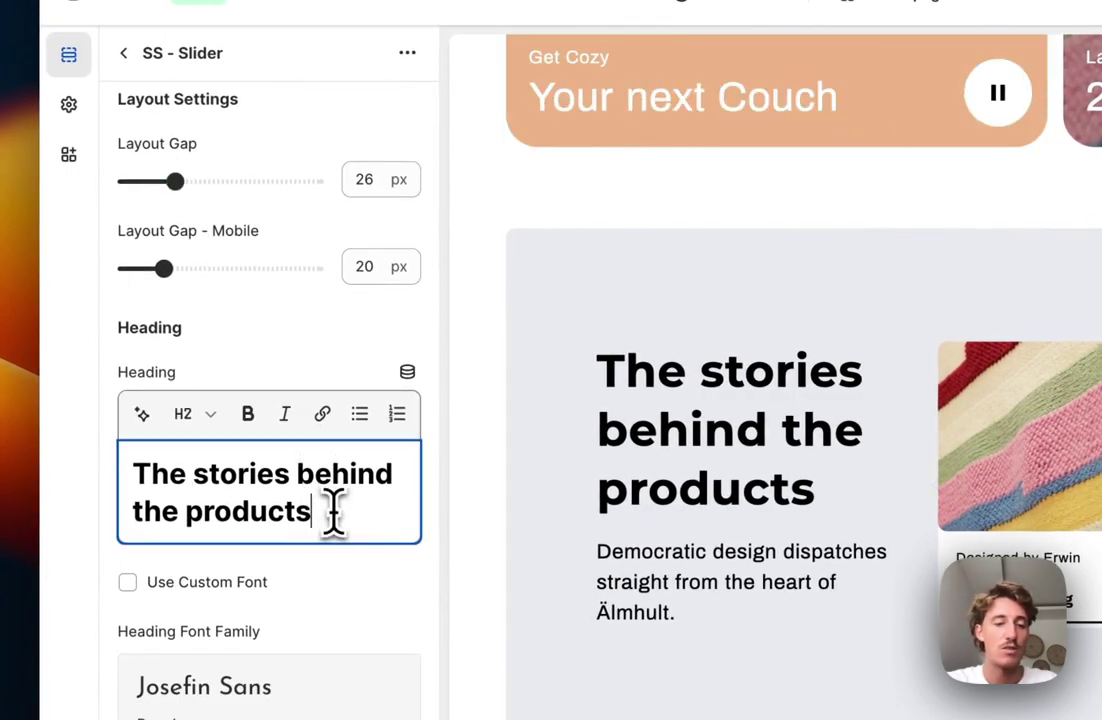
left_click_drag(333, 512, 203, 515)
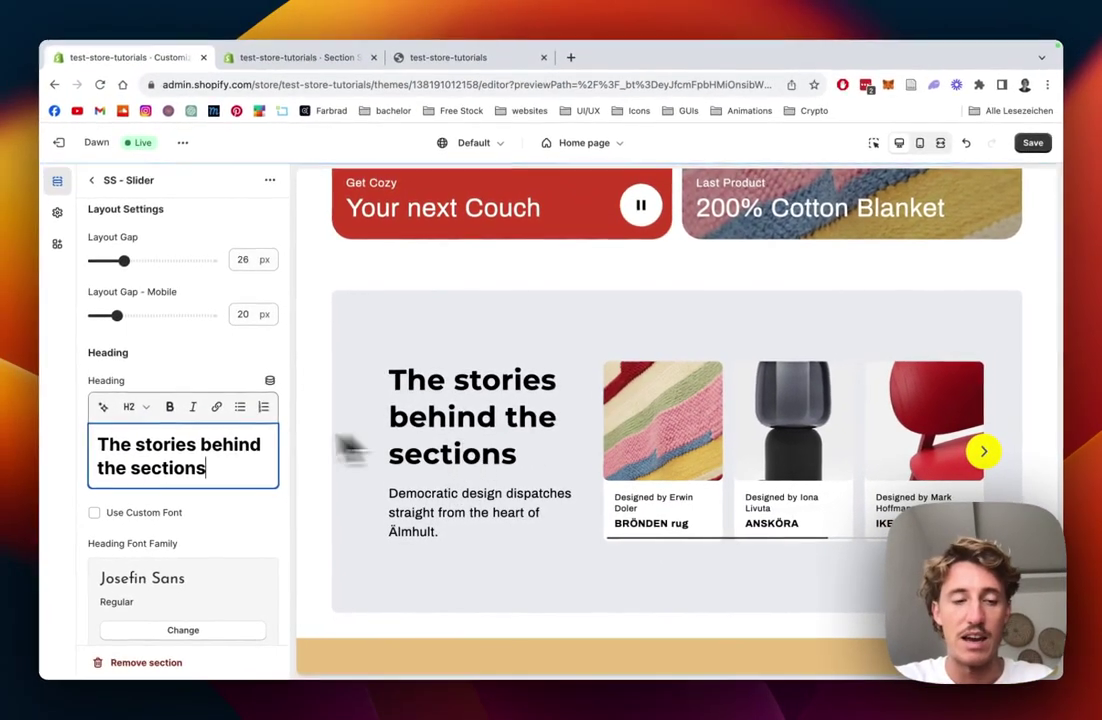
scroll(205, 450, "down", 2)
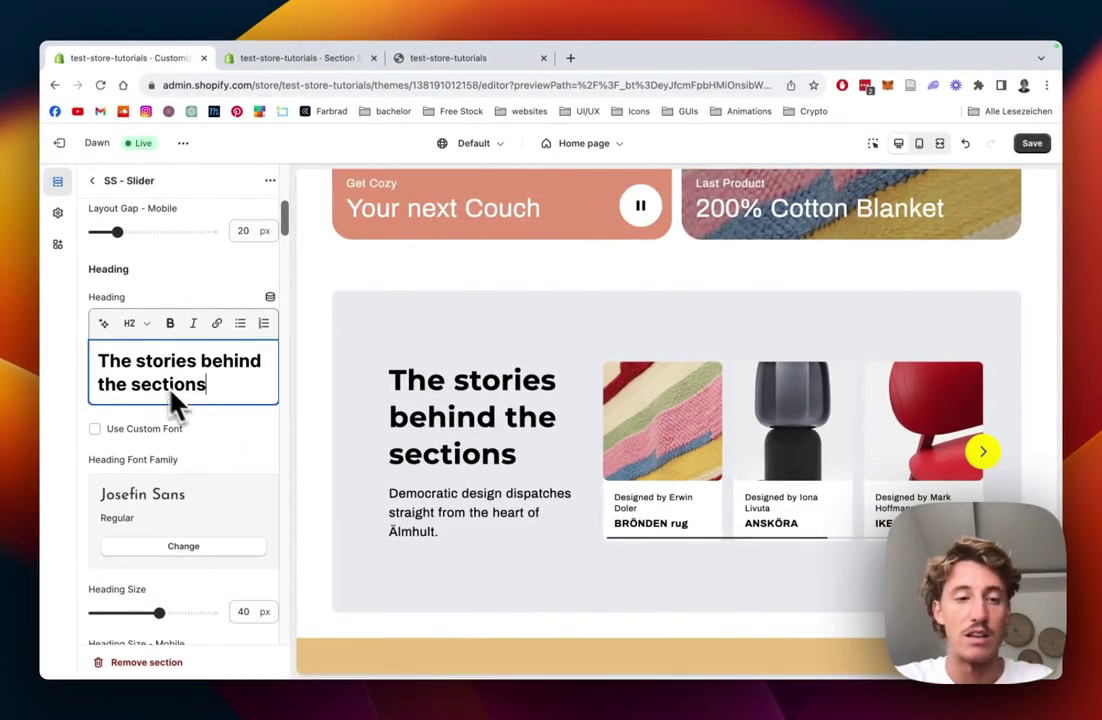
scroll(150, 389, "down", 5)
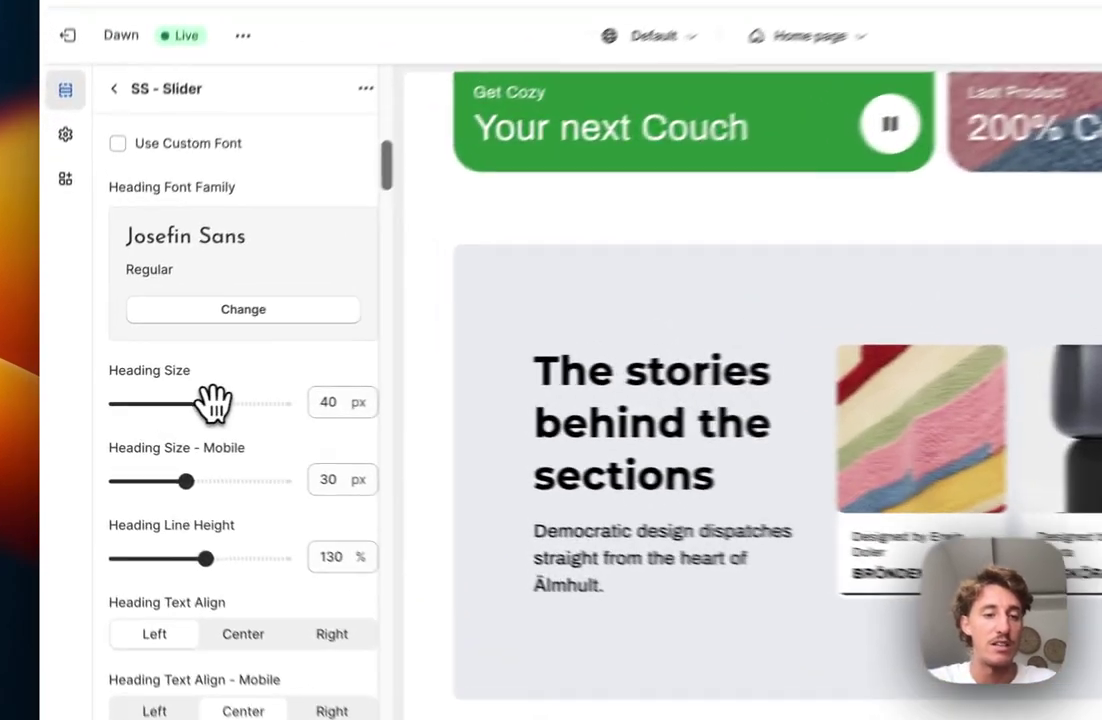
left_click_drag(213, 402, 204, 402)
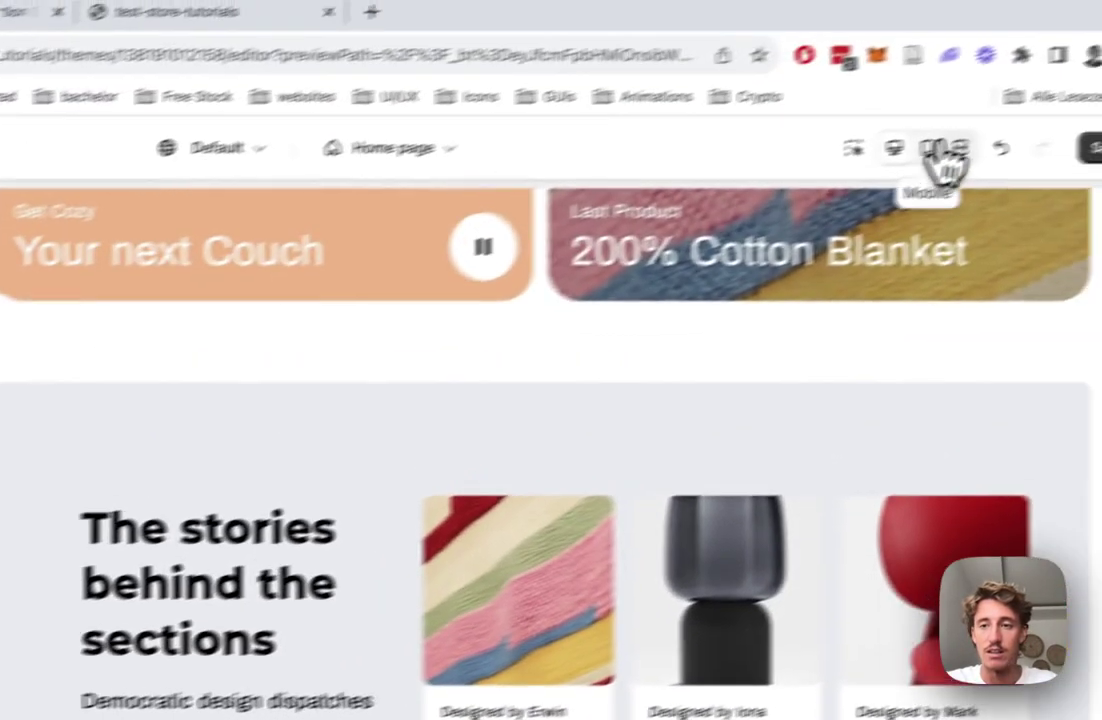
In the mobile preview, step the slider through to its last card, then return to desktop.
left_click(930, 150)
scroll(540, 478, "down", 10)
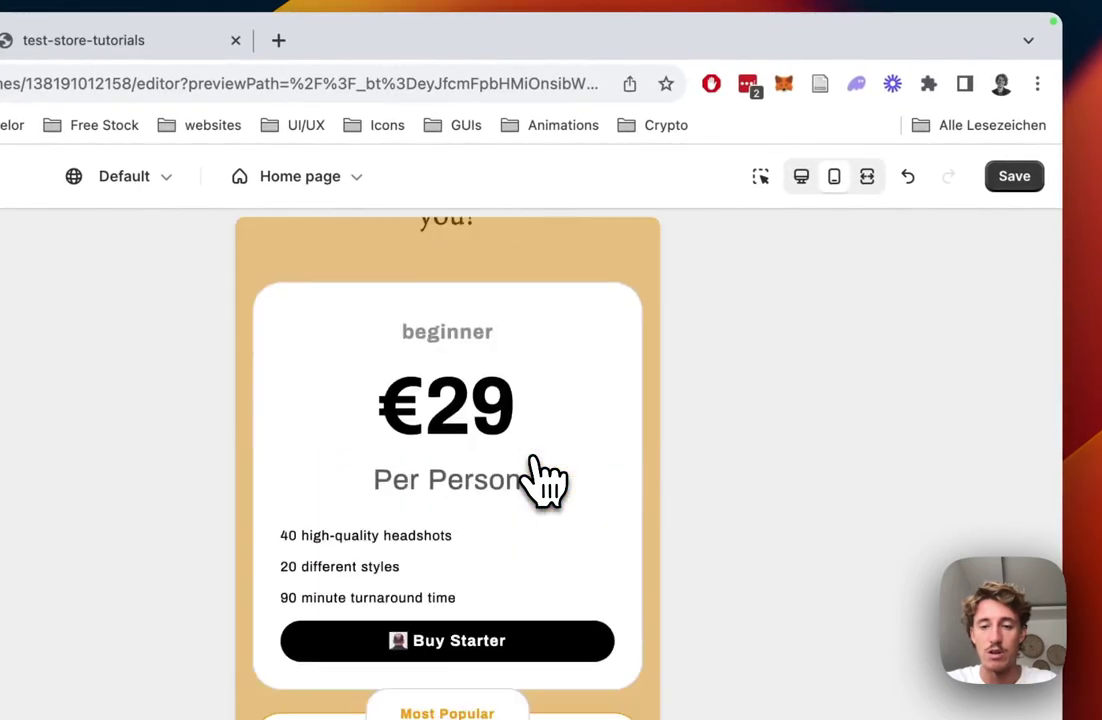
scroll(537, 476, "up", 10)
scroll(539, 482, "down", 2)
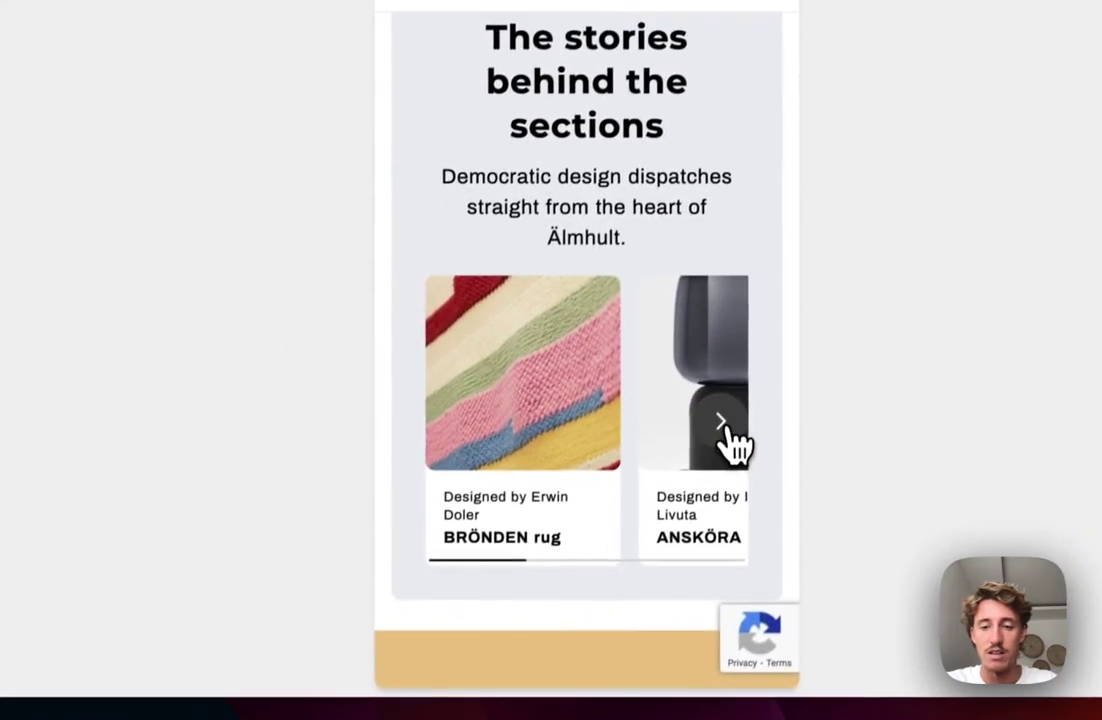
left_click(670, 538)
left_click(670, 538)
left_click(670, 538)
left_click(728, 412)
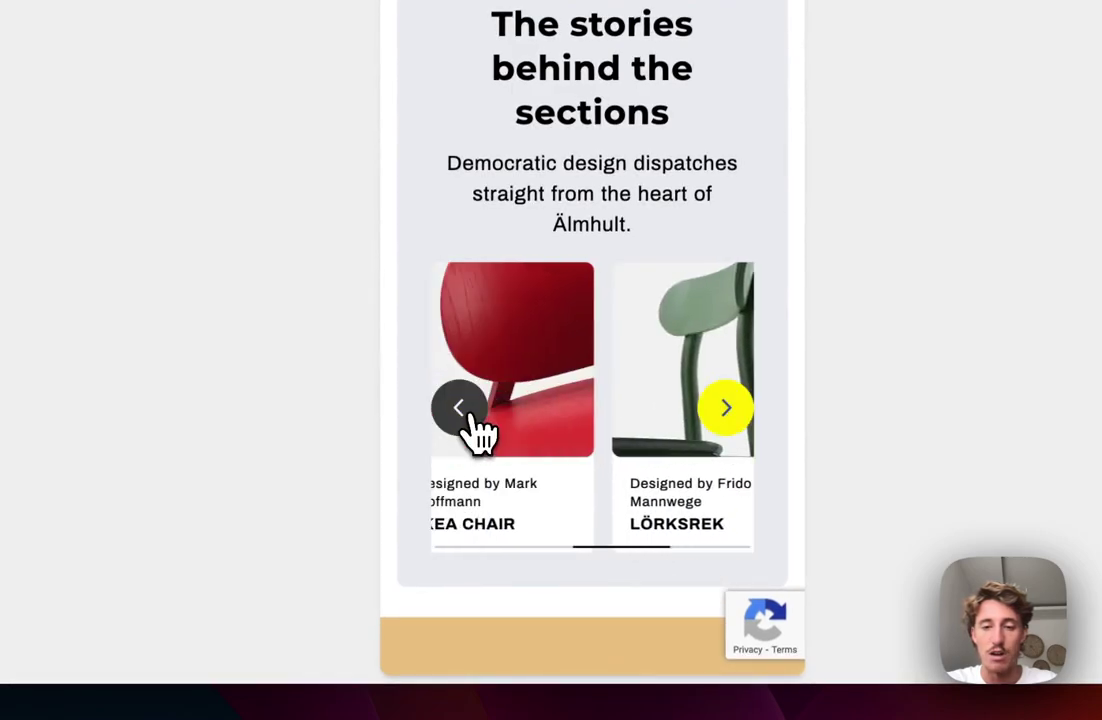
scroll(560, 318, "up", 1)
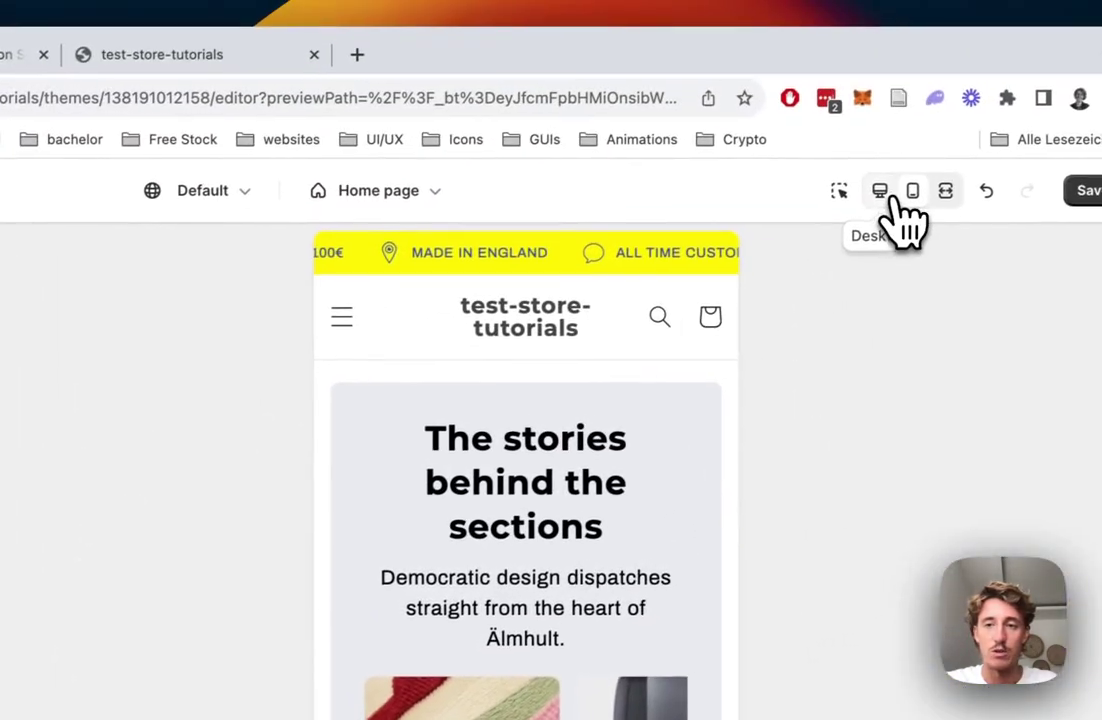
left_click(940, 166)
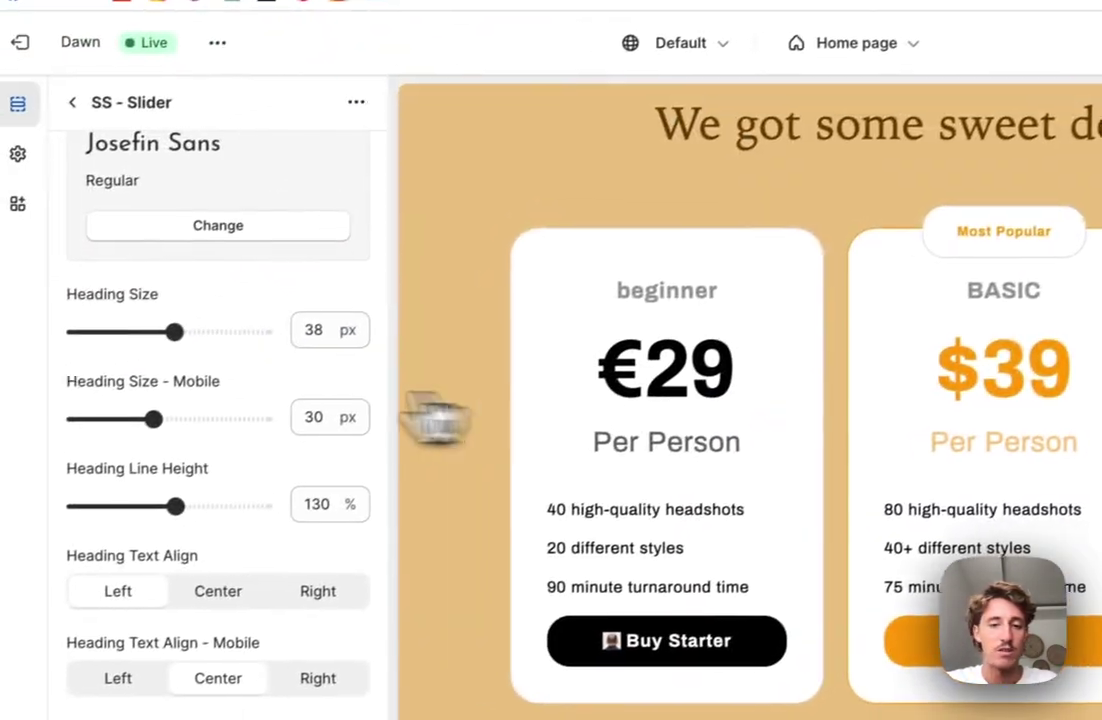
Try centring the stories heading on desktop, then set it back to left-aligned.
scroll(435, 420, "up", 10)
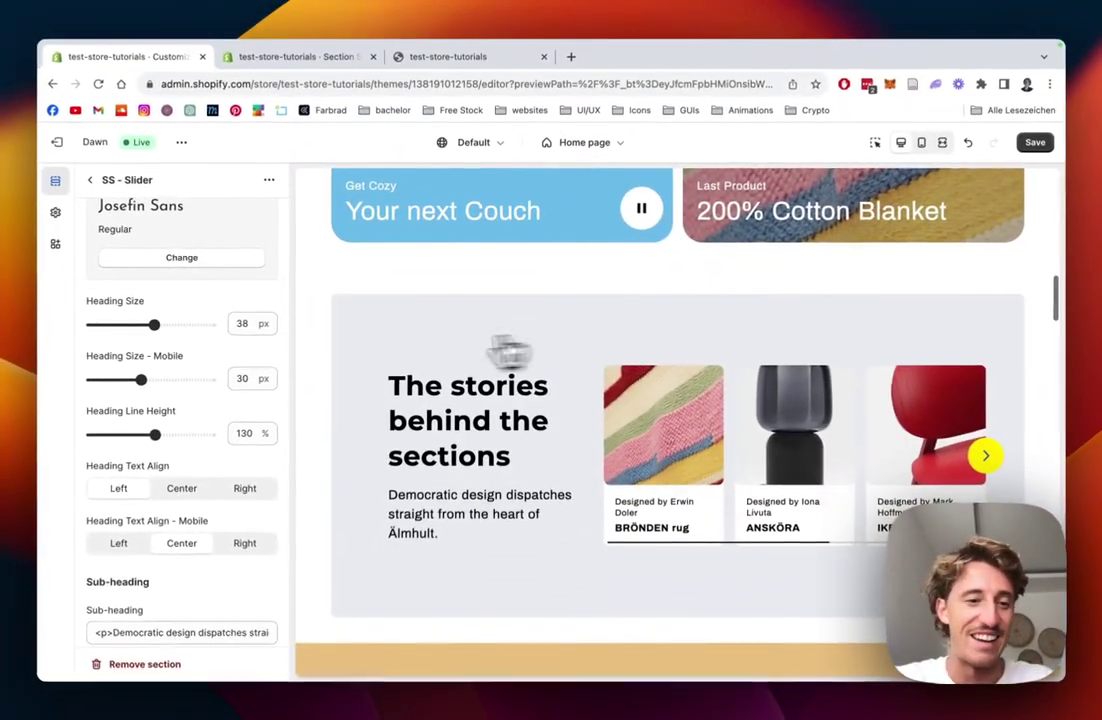
scroll(157, 400, "down", 3)
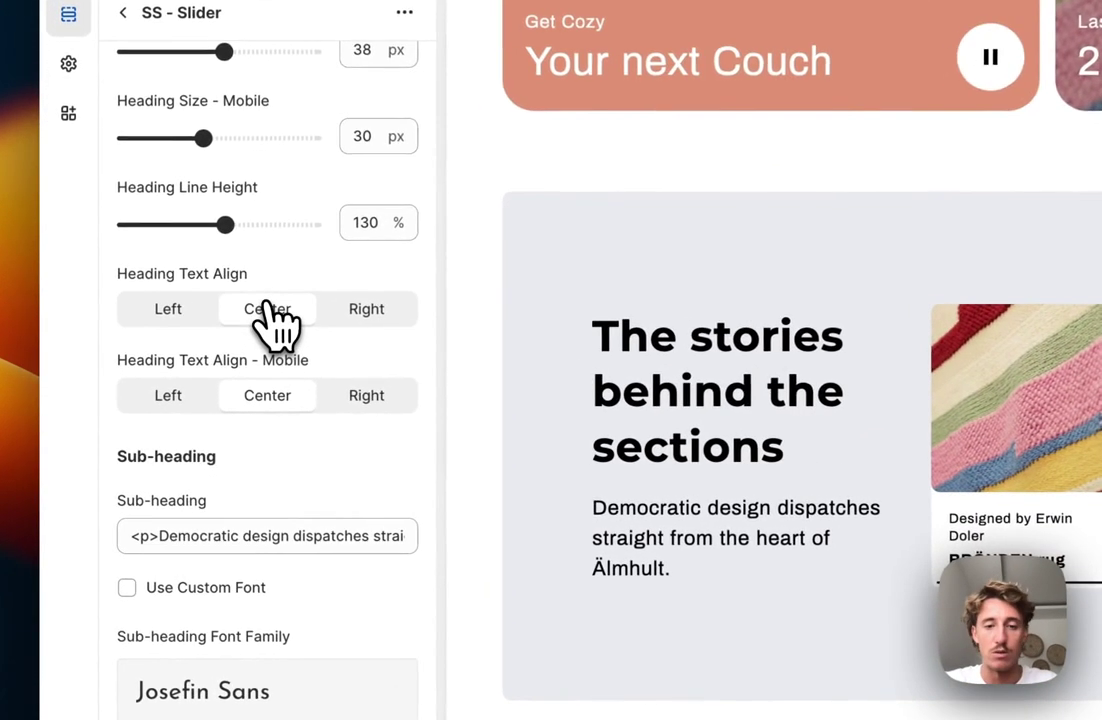
left_click(183, 367)
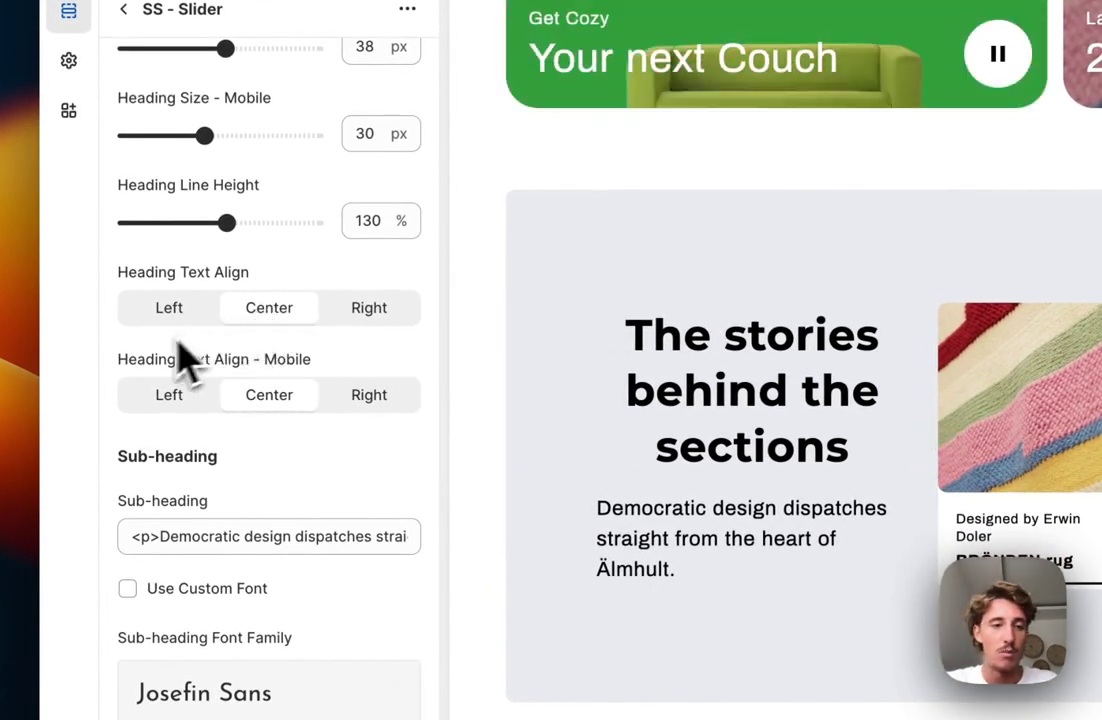
left_click(163, 318)
Scroll the SS - Slider settings down to the Scrollbar Colors group.
scroll(250, 330, "down", 2)
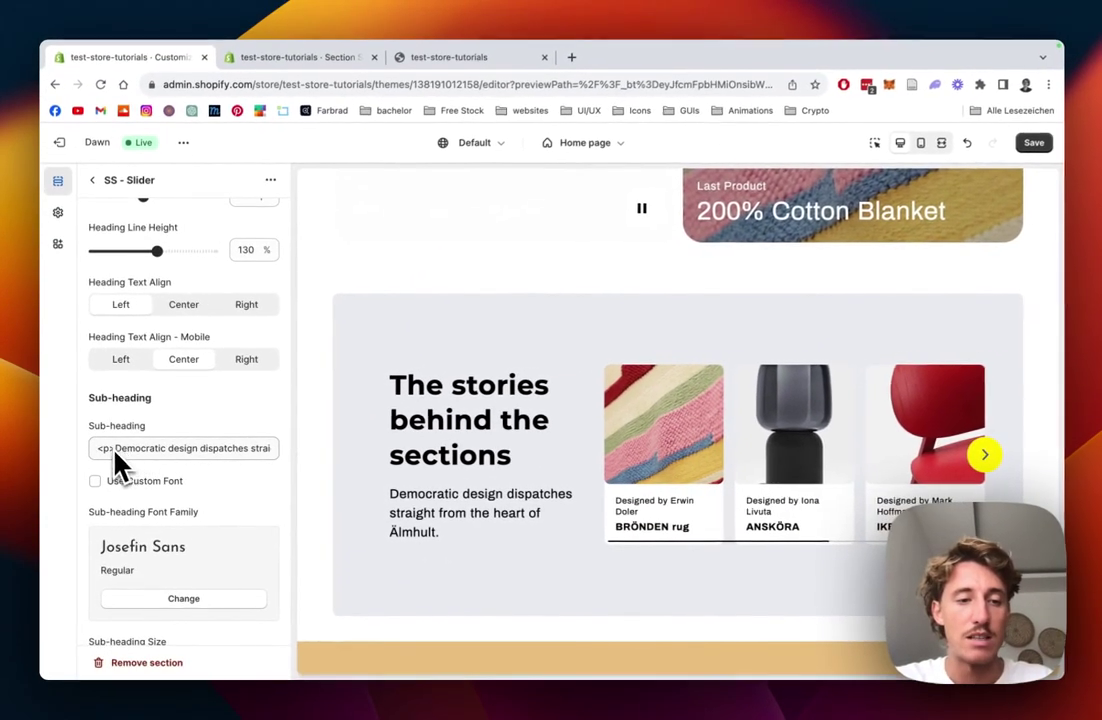
scroll(201, 448, "down", 3)
scroll(205, 455, "down", 4)
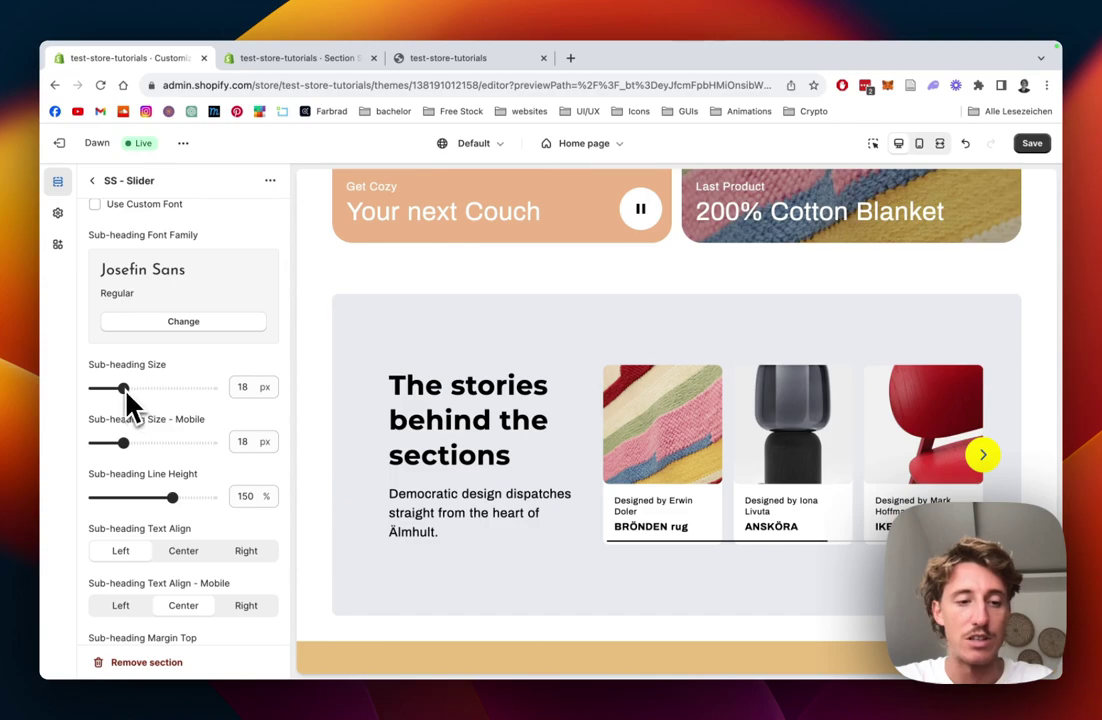
scroll(140, 410, "down", 2)
scroll(155, 335, "down", 8)
scroll(152, 340, "up", 2)
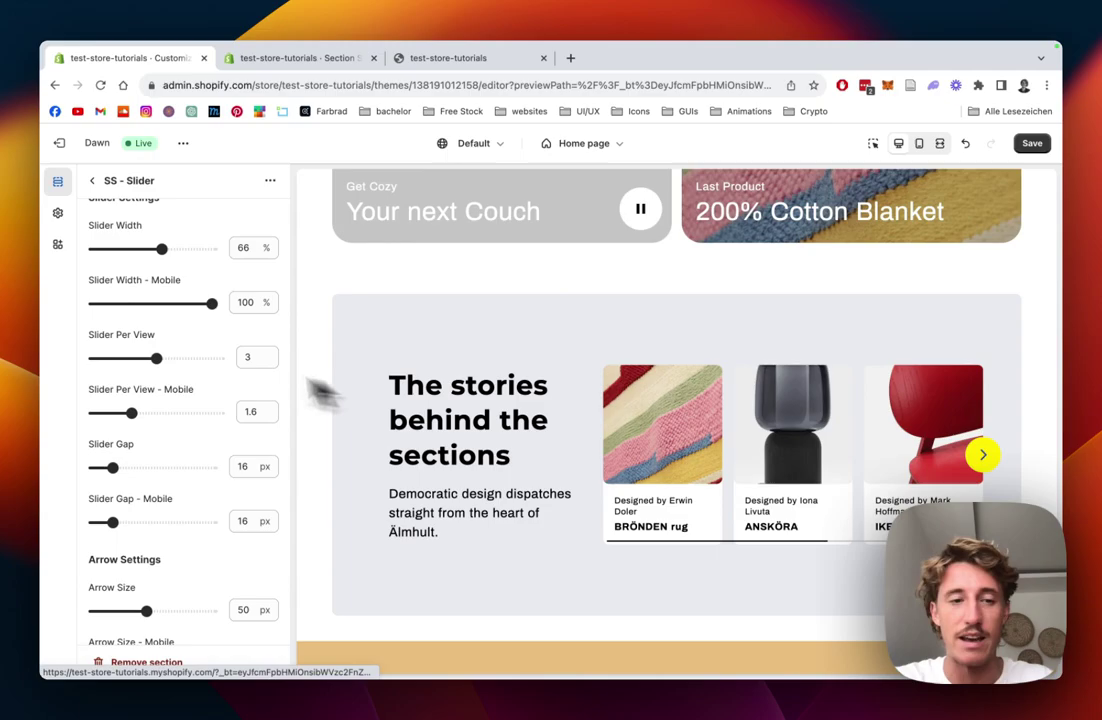
scroll(221, 300, "down", 5)
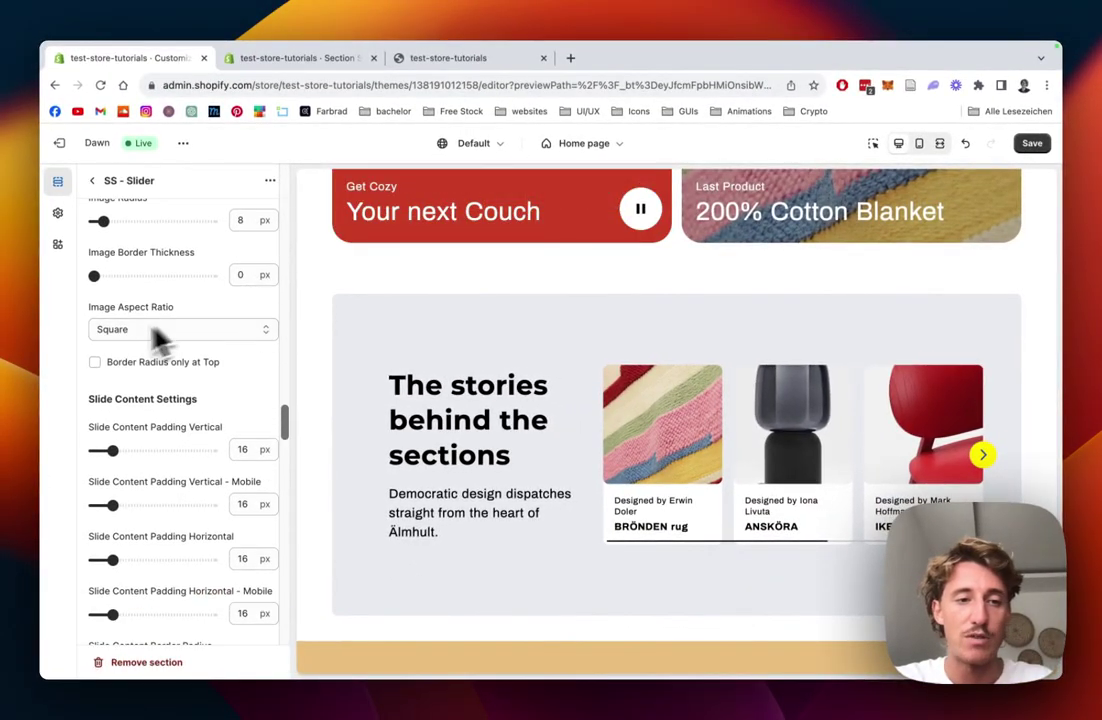
scroll(165, 325, "down", 5)
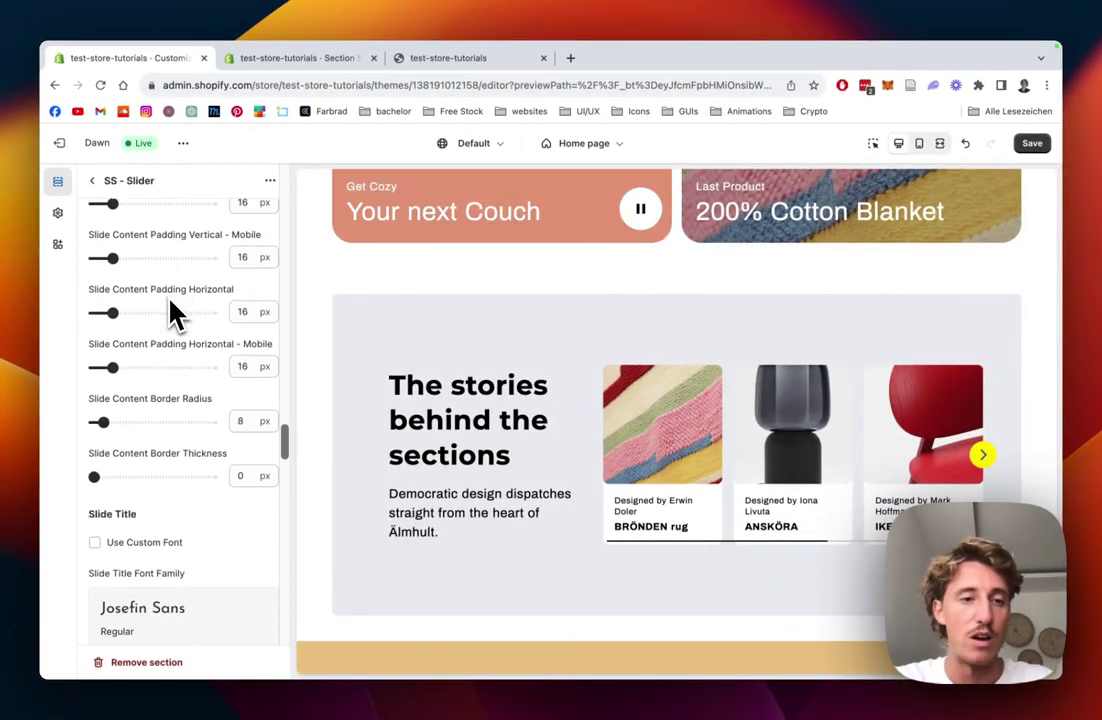
scroll(172, 313, "down", 10)
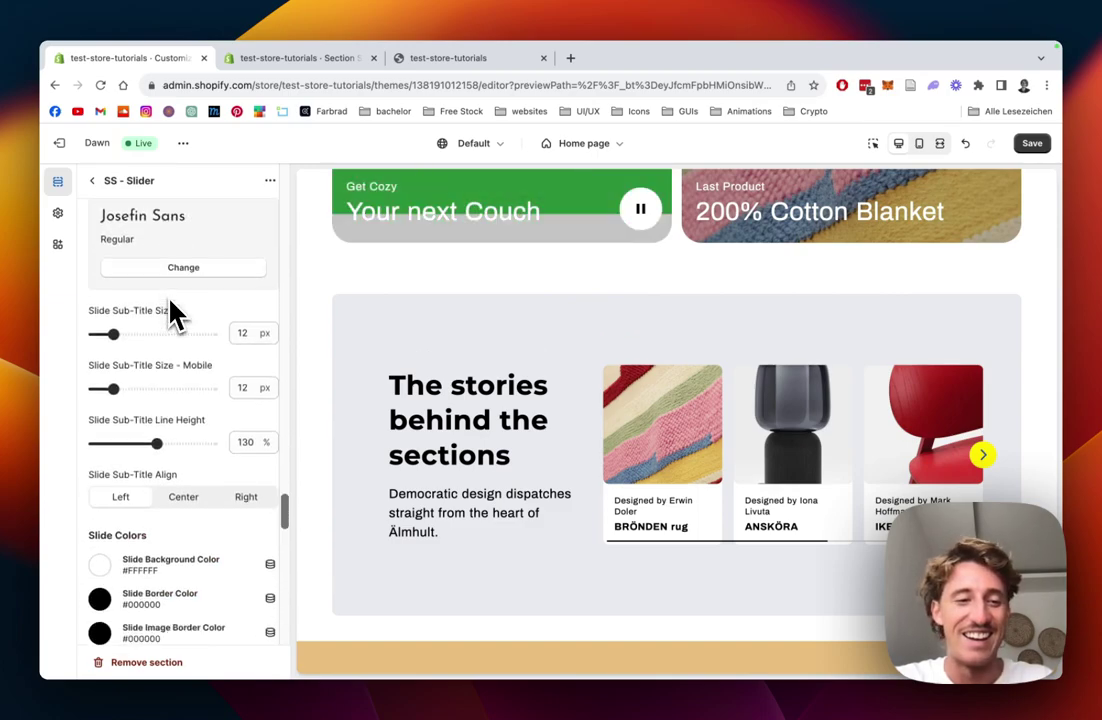
scroll(172, 313, "down", 4)
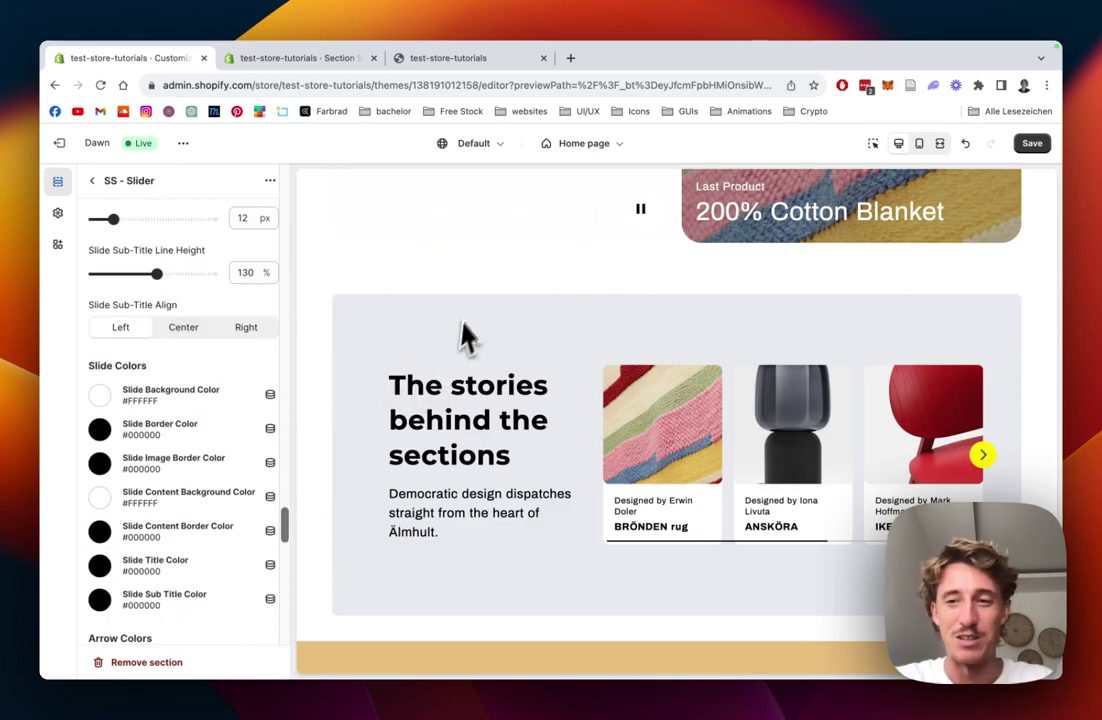
scroll(155, 393, "down", 2)
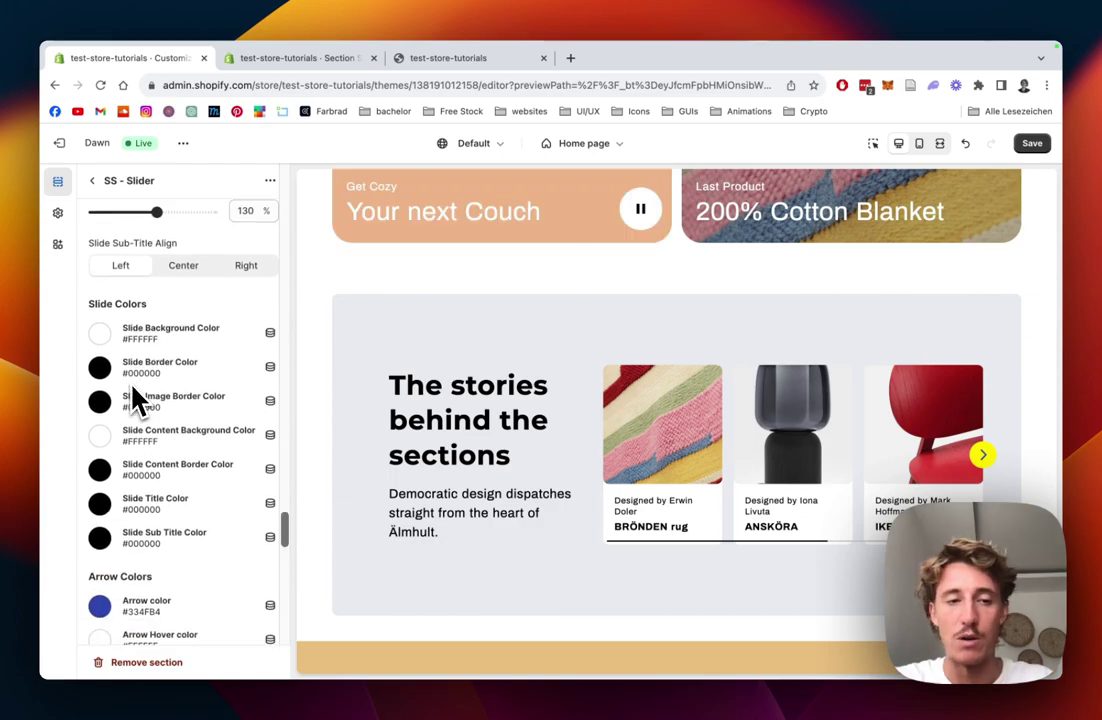
scroll(112, 348, "down", 6)
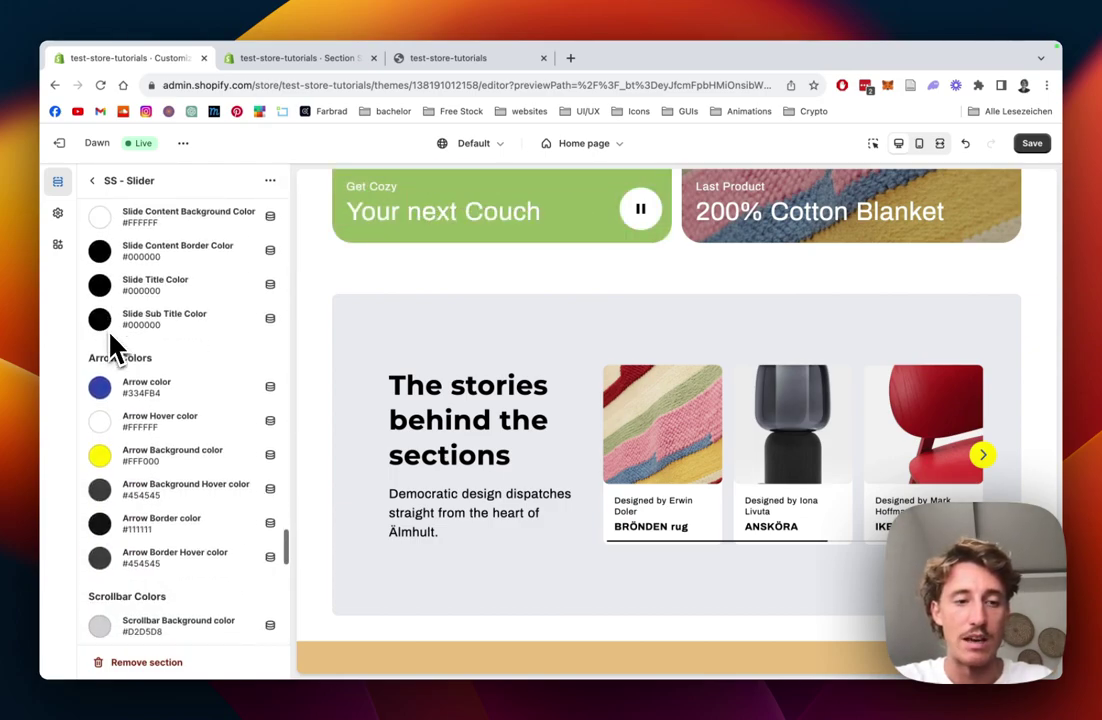
scroll(165, 565, "down", 2)
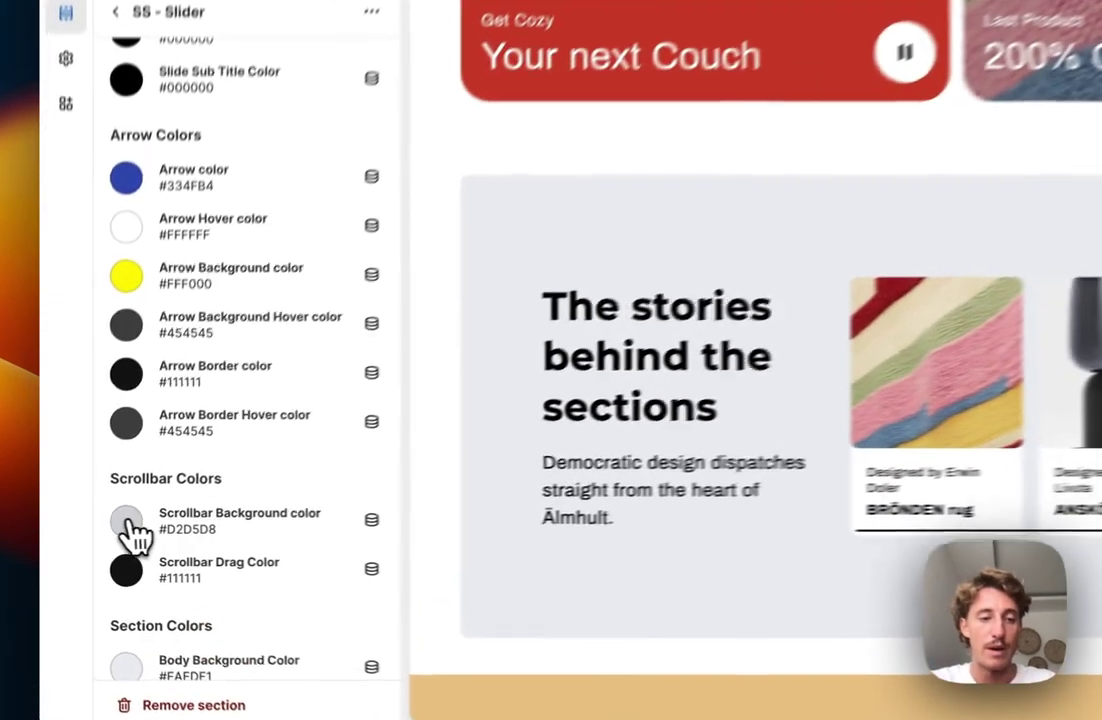
Try orange for the scrollbar background, then keep it at light grey #F3F3F3.
left_click(130, 526)
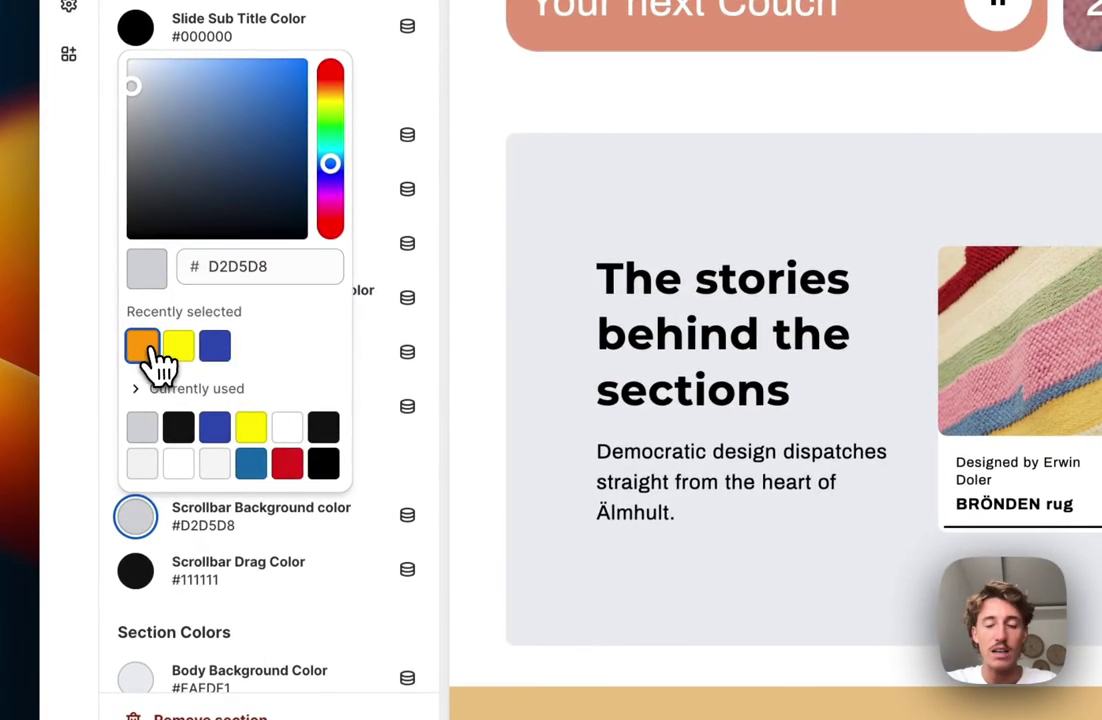
left_click(142, 346)
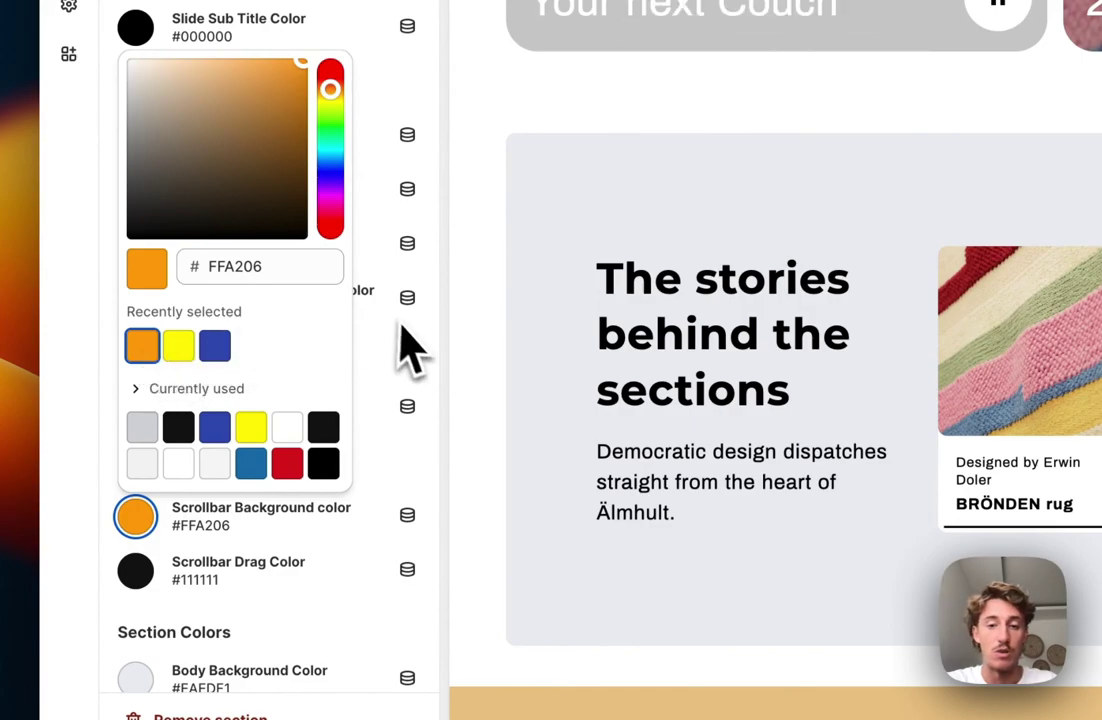
left_click(410, 345)
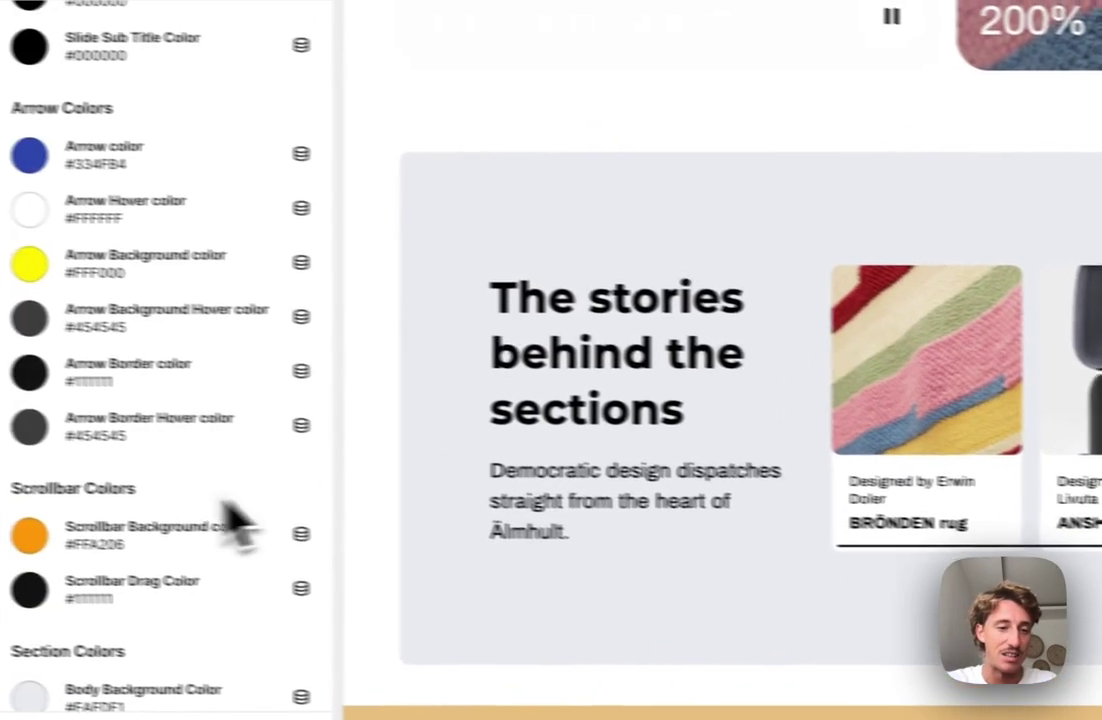
left_click(29, 535)
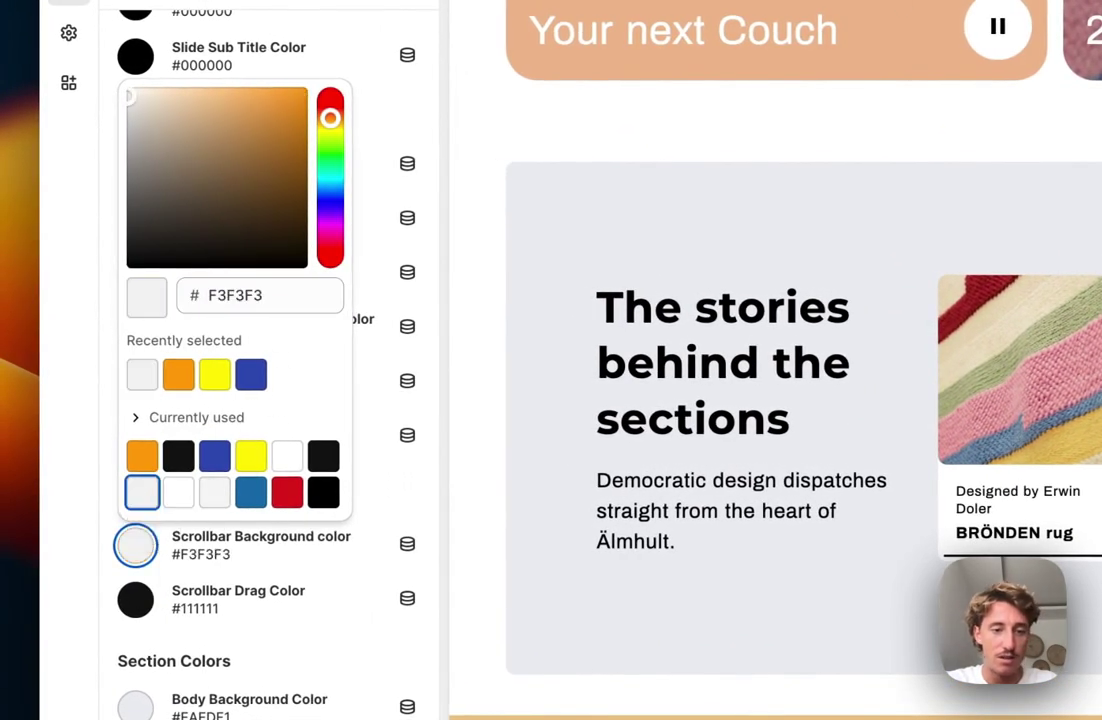
left_click(450, 525)
Set the section's body background colour to orange #FFA206.
scroll(385, 375, "down", 3)
left_click(137, 509)
left_click(323, 456)
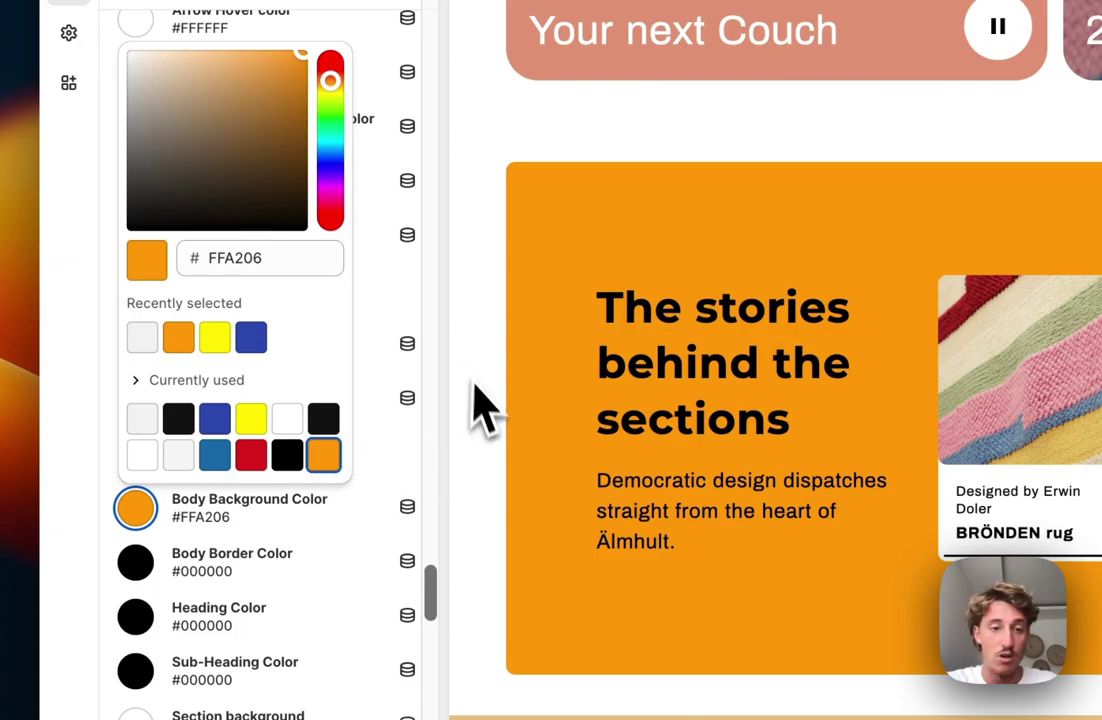
left_click(420, 305)
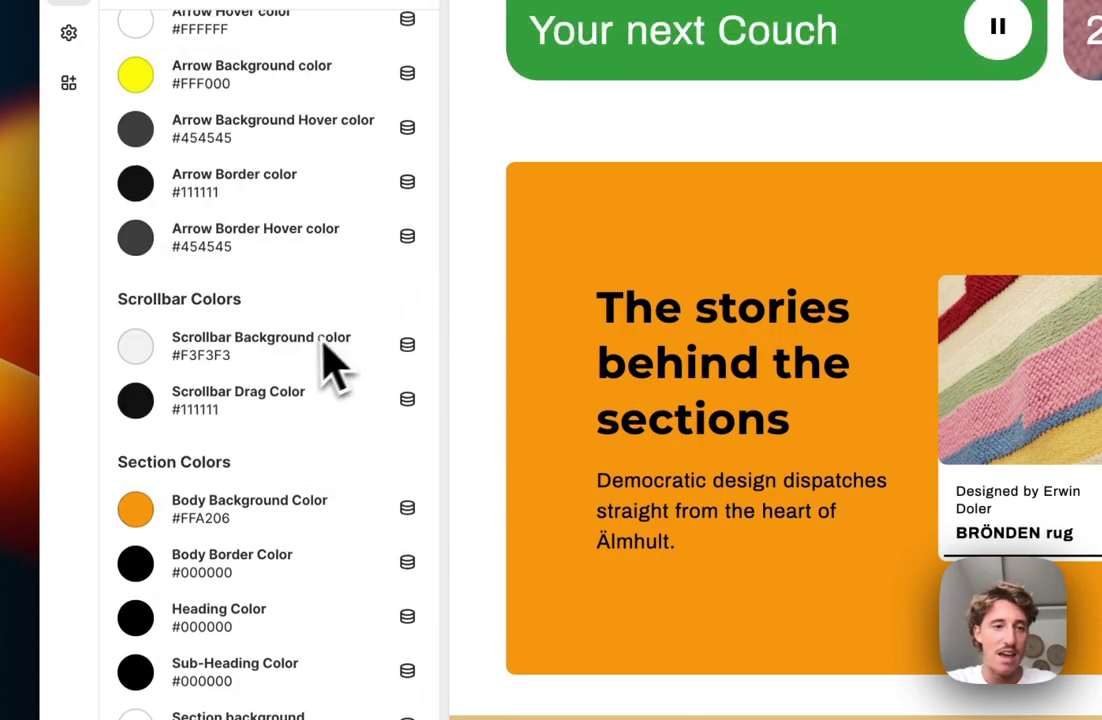
scroll(325, 368, "up", 3)
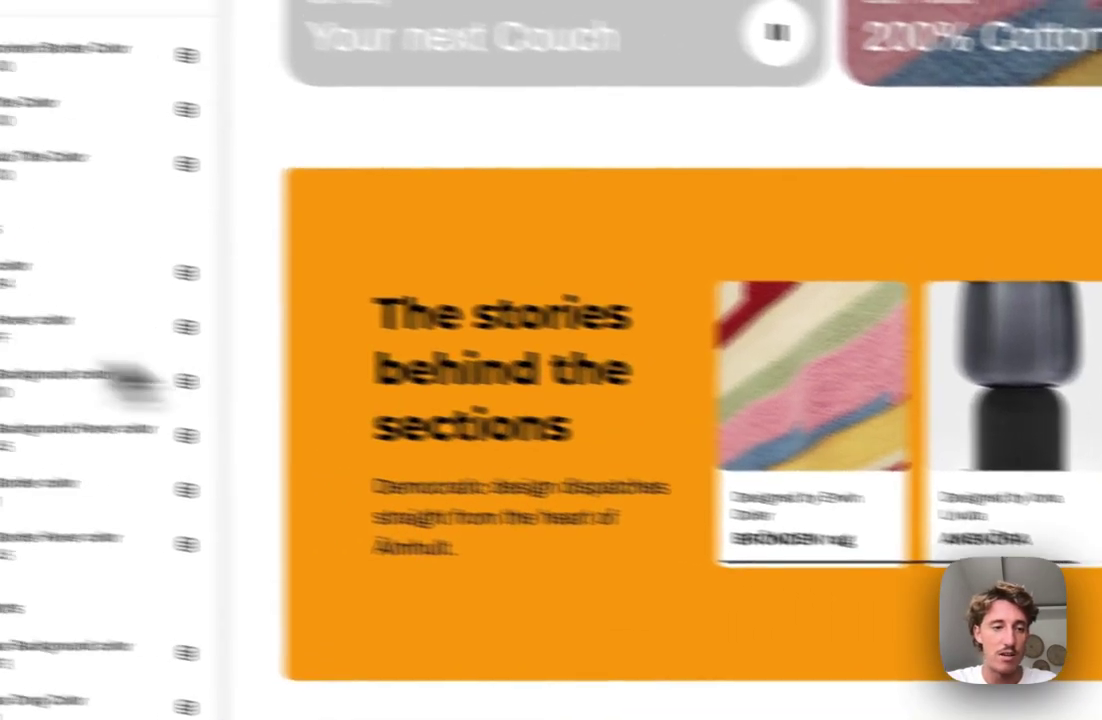
Set the arrow background to blue #334FB4 and turn off Full Width.
left_click(135, 376)
left_click(250, 330)
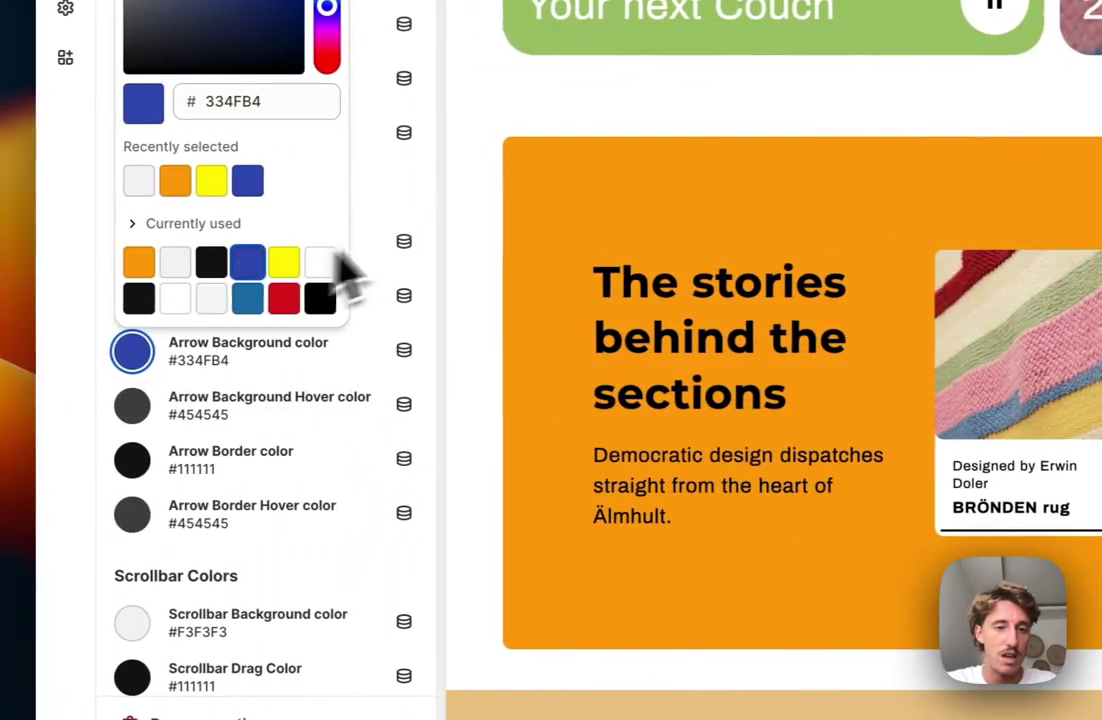
left_click(443, 230)
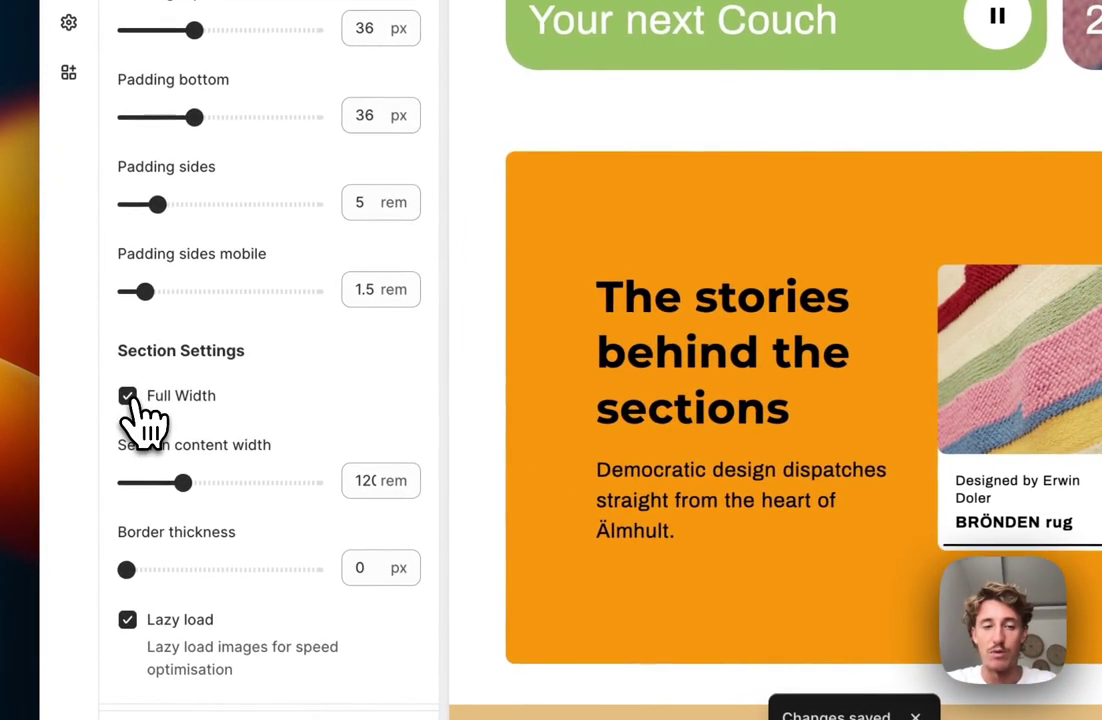
left_click(128, 396)
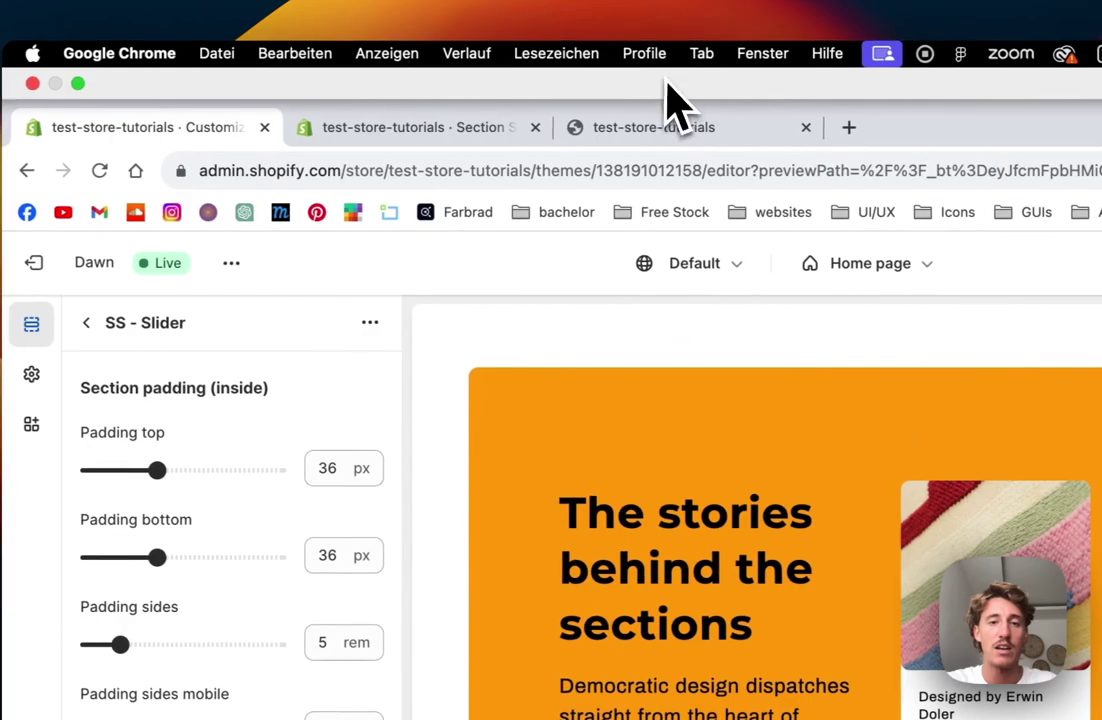
Reload the live storefront and page the orange slider forward twice, then back once.
left_click(672, 125)
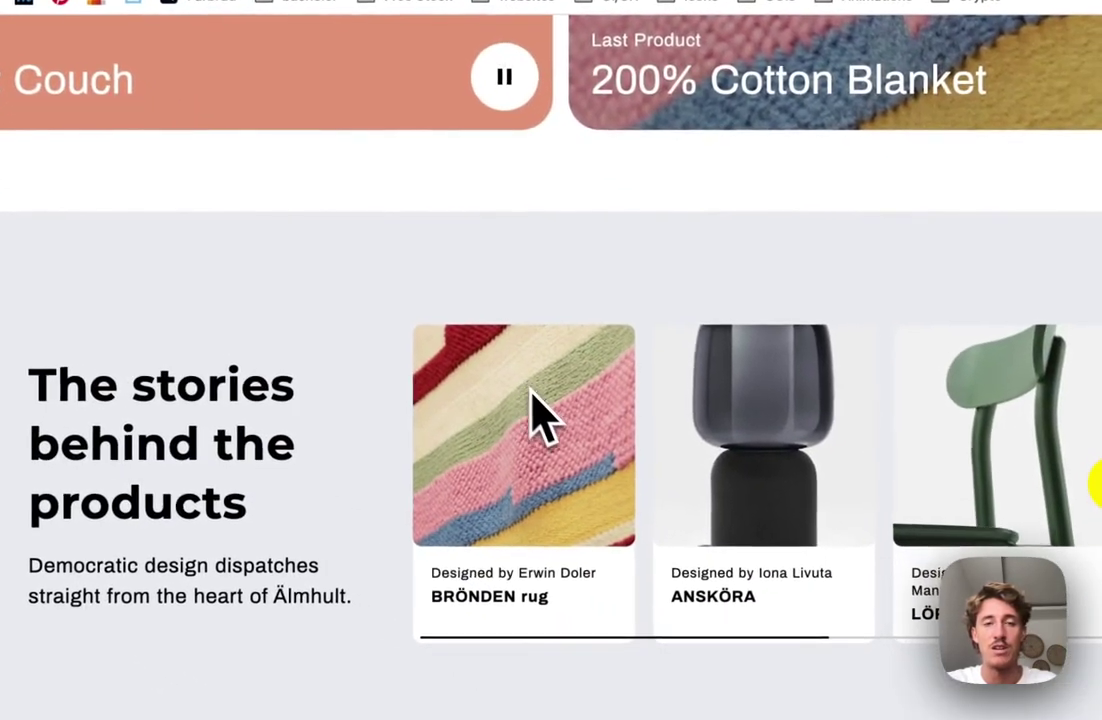
key("super+r")
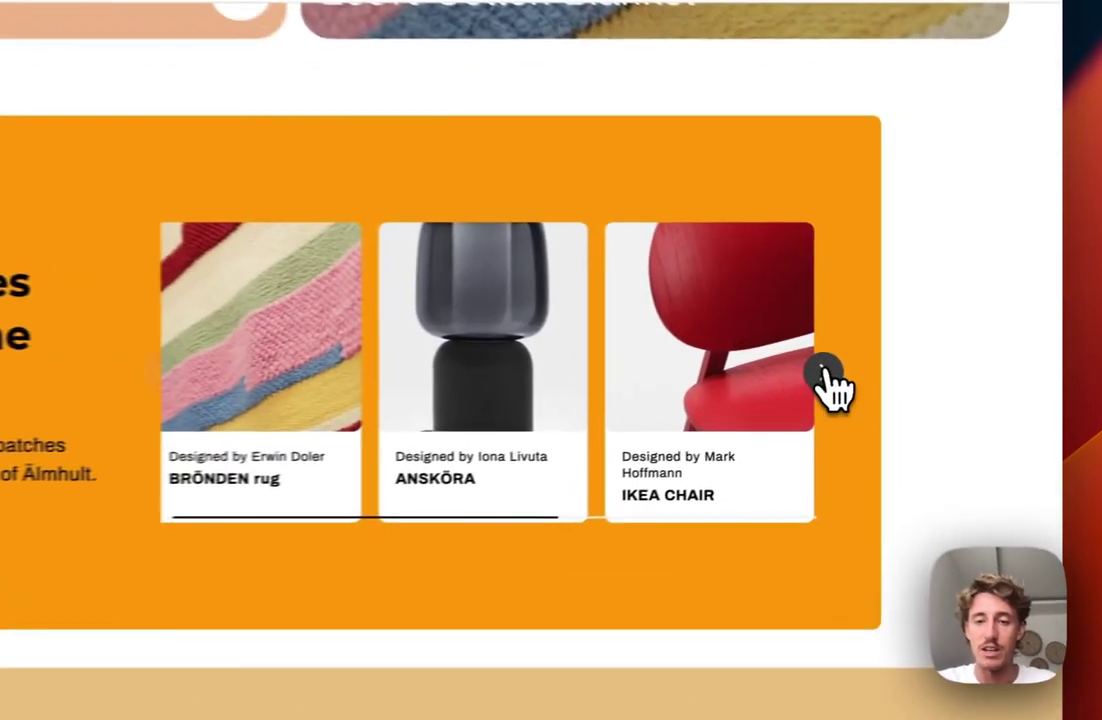
left_click(904, 372)
left_click(904, 372)
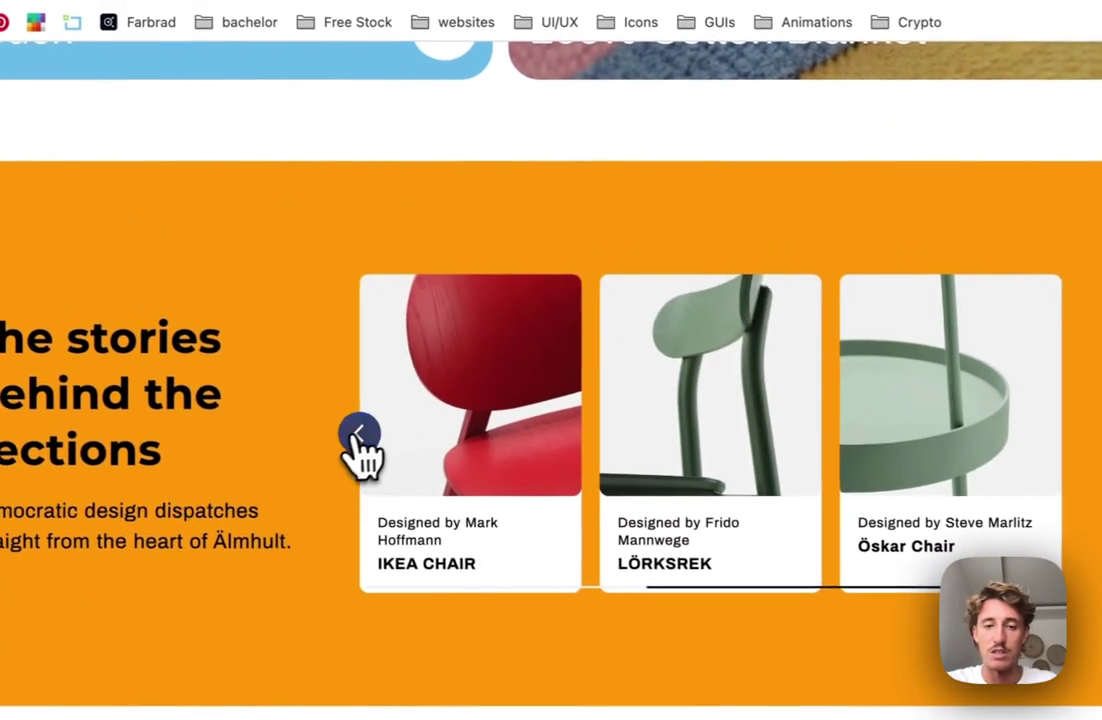
left_click(299, 419)
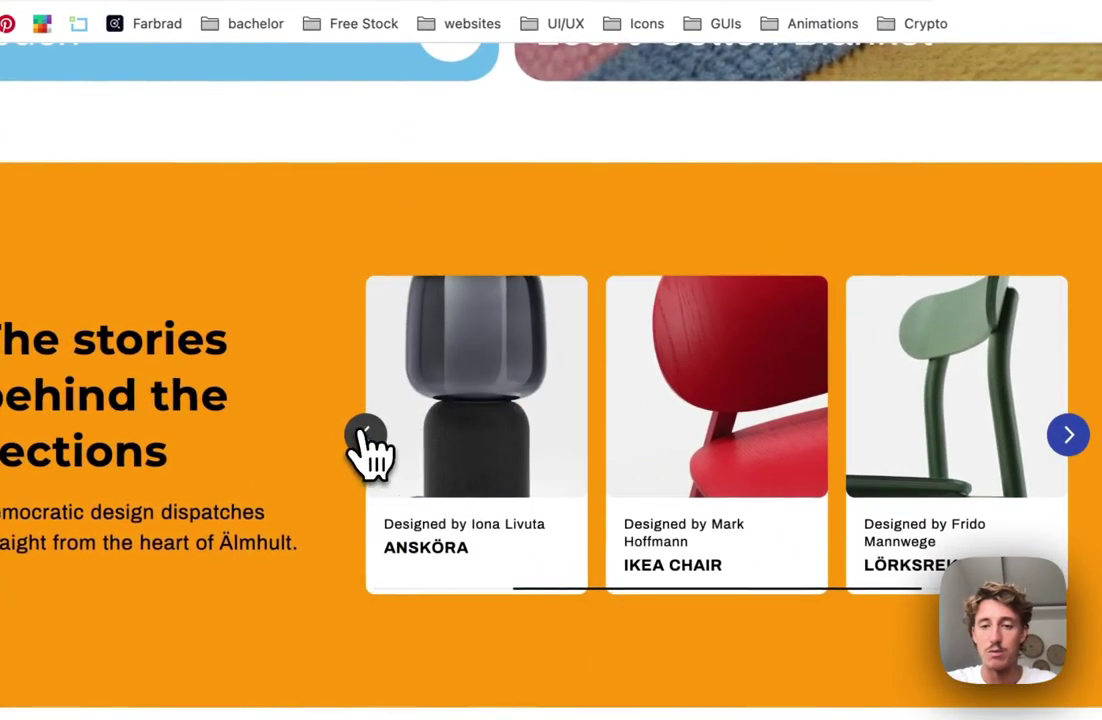
Open a product card from the slider, then return to the home page via the store logo.
left_click(733, 375)
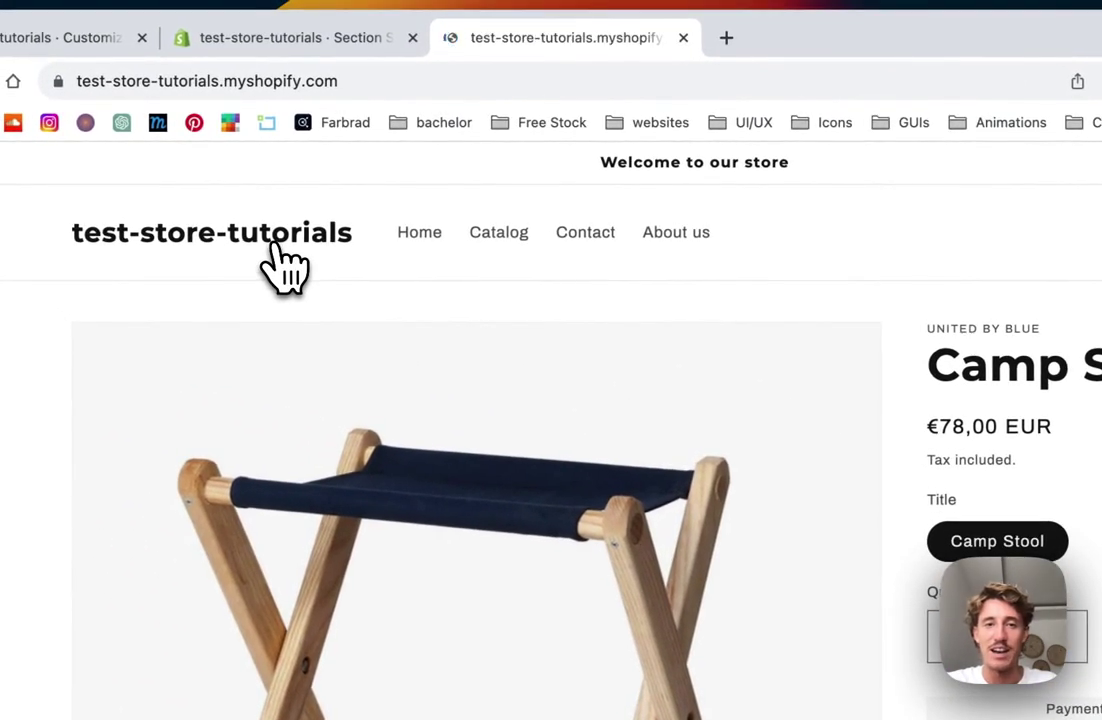
left_click(276, 248)
scroll(600, 320, "down", 10)
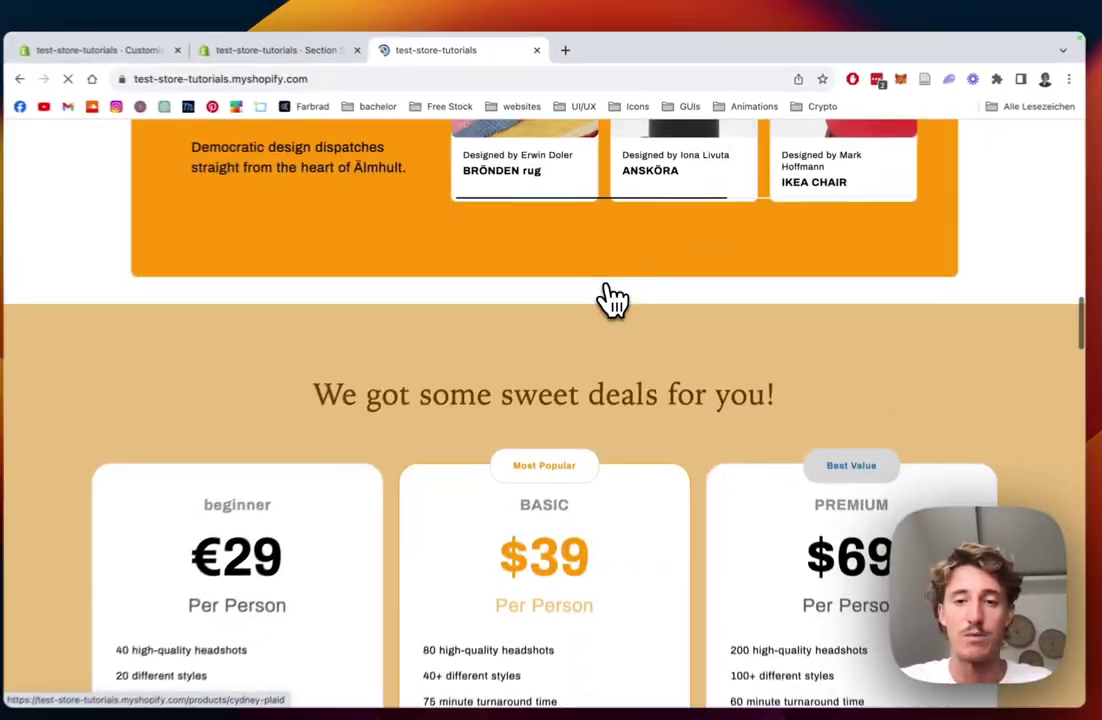
scroll(612, 298, "up", 5)
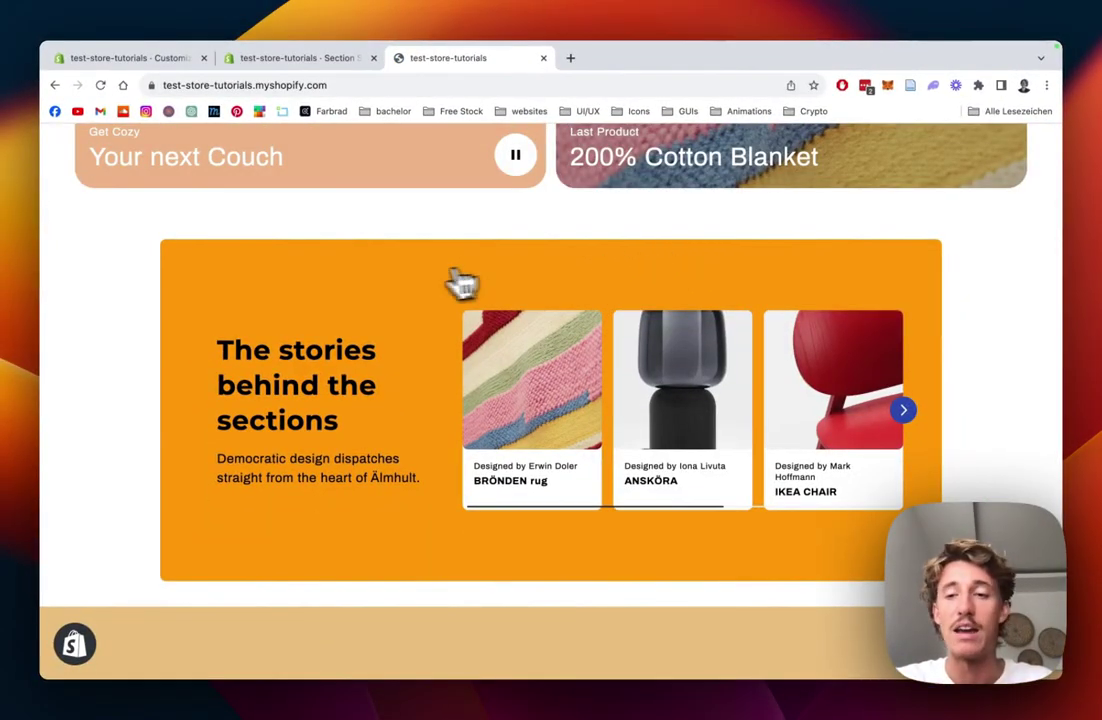